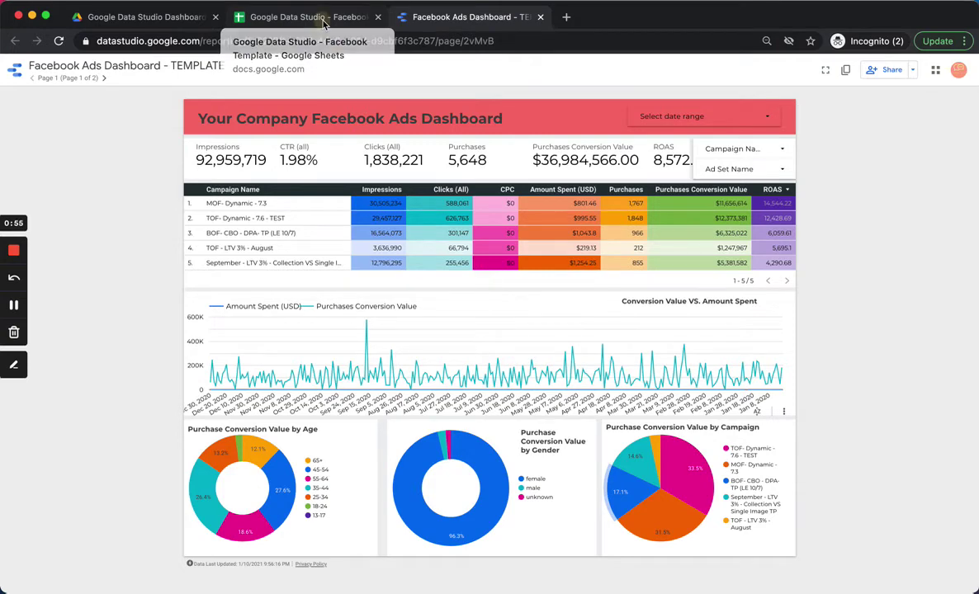
Step: Make a copy of the template spreadsheet named "Tutorial - Google Data Studio - Facebook Template" and close the original spreadsheet
click(323, 18)
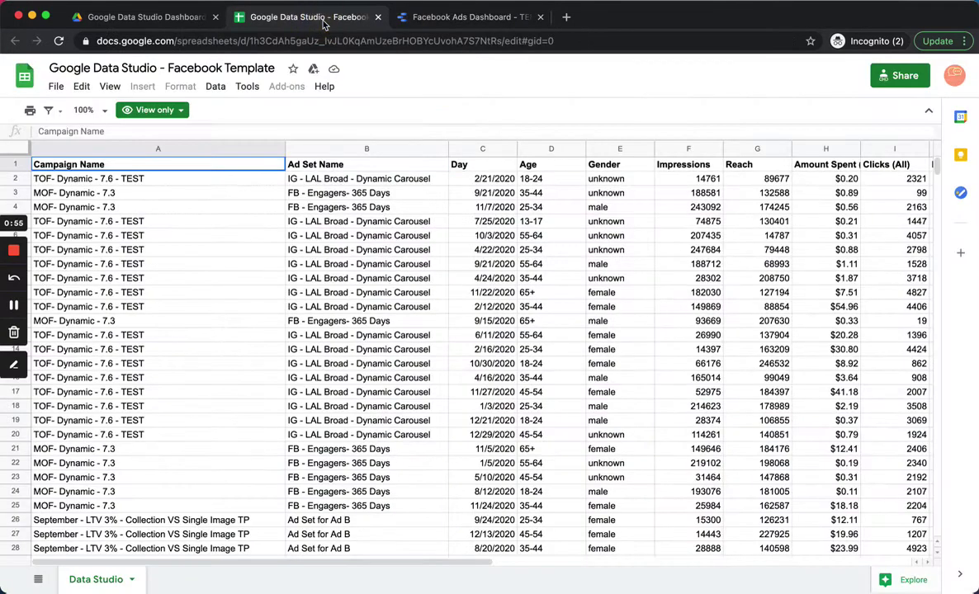
click(56, 87)
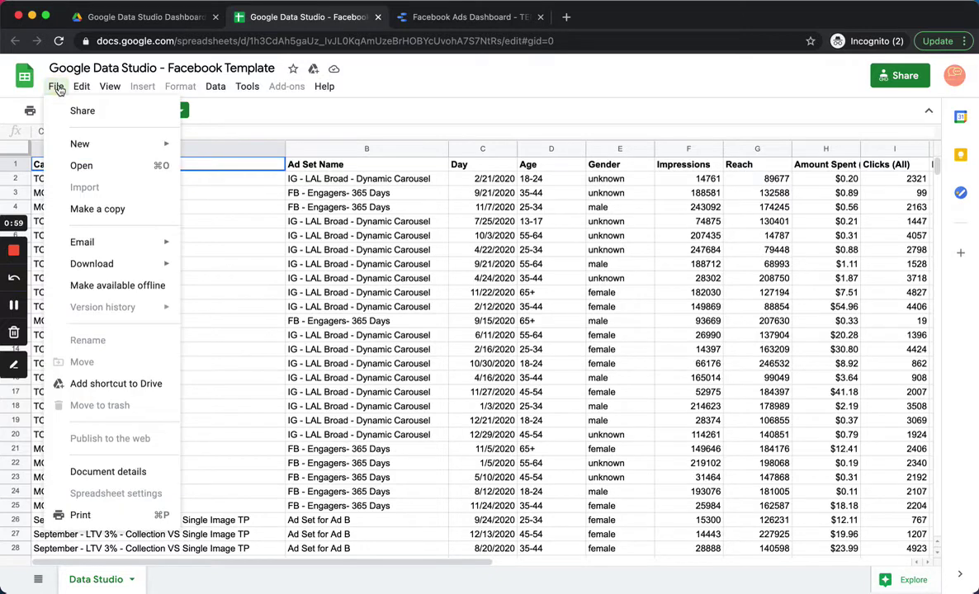
click(122, 211)
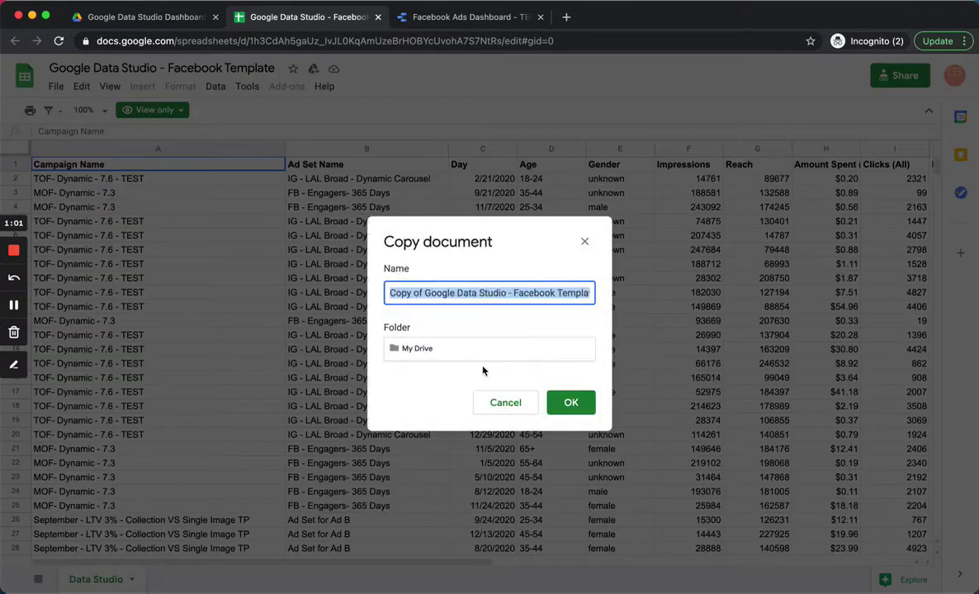
click(425, 291)
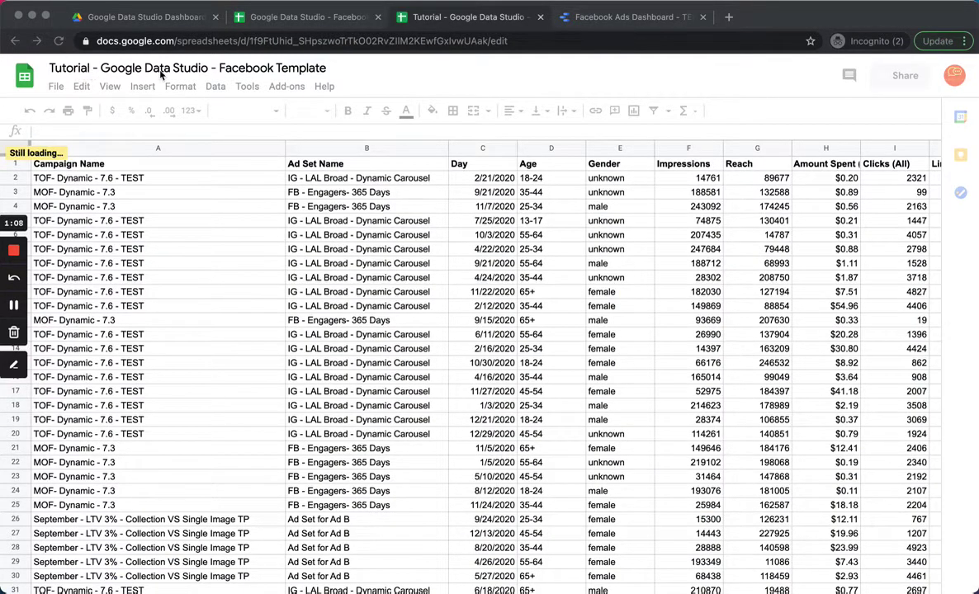
click(378, 17)
click(378, 17)
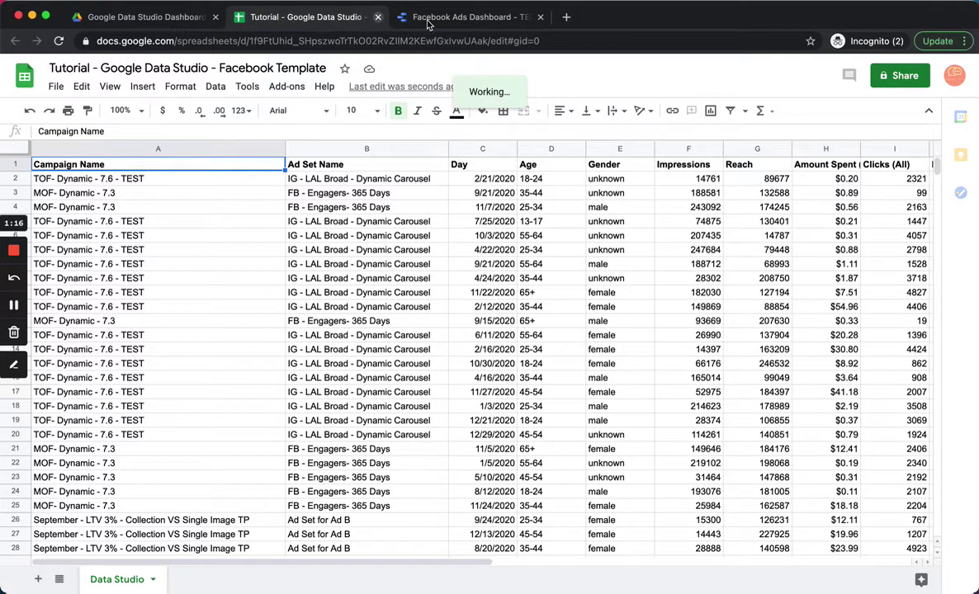
Step: Start copying the Facebook Ads Dashboard report, creating a Google Sheets data source from the "Tutorial" spreadsheet's Data Studio worksheet as its new data source
click(427, 18)
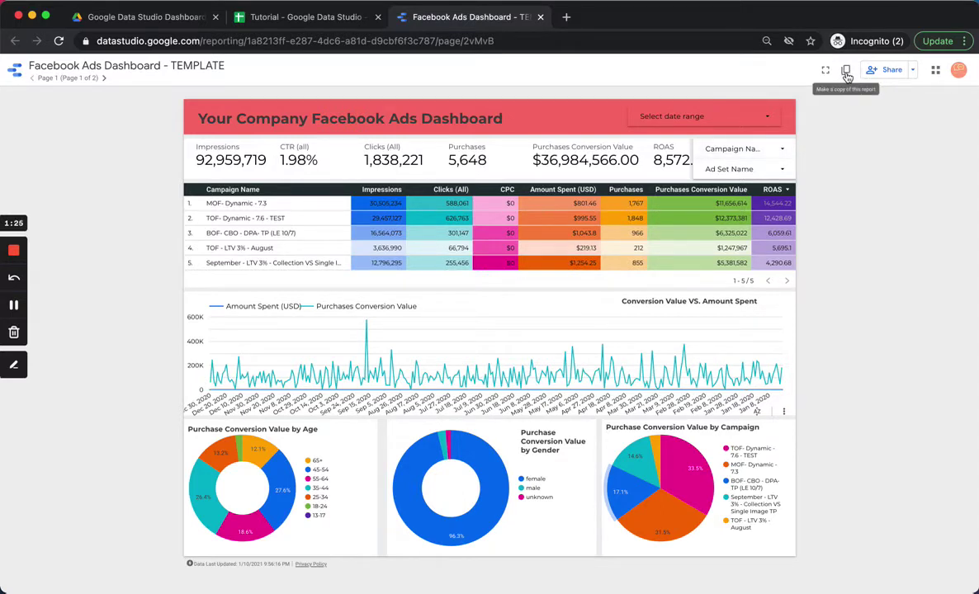
click(846, 73)
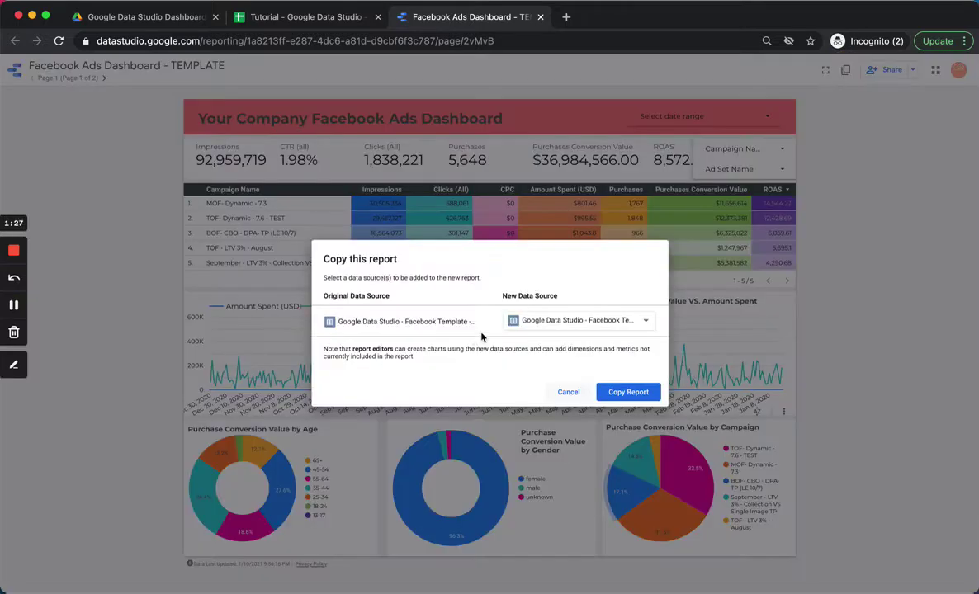
click(586, 322)
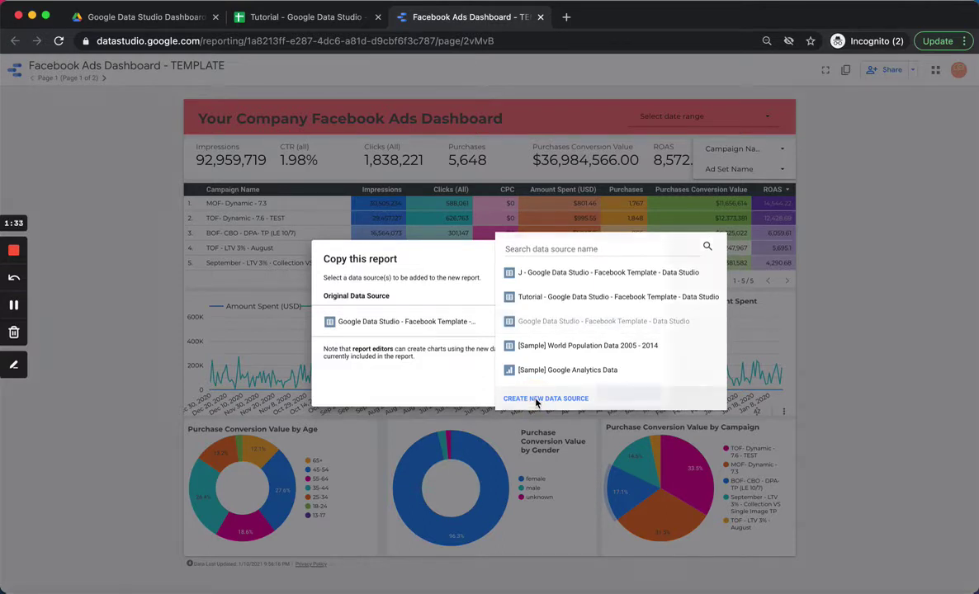
click(492, 314)
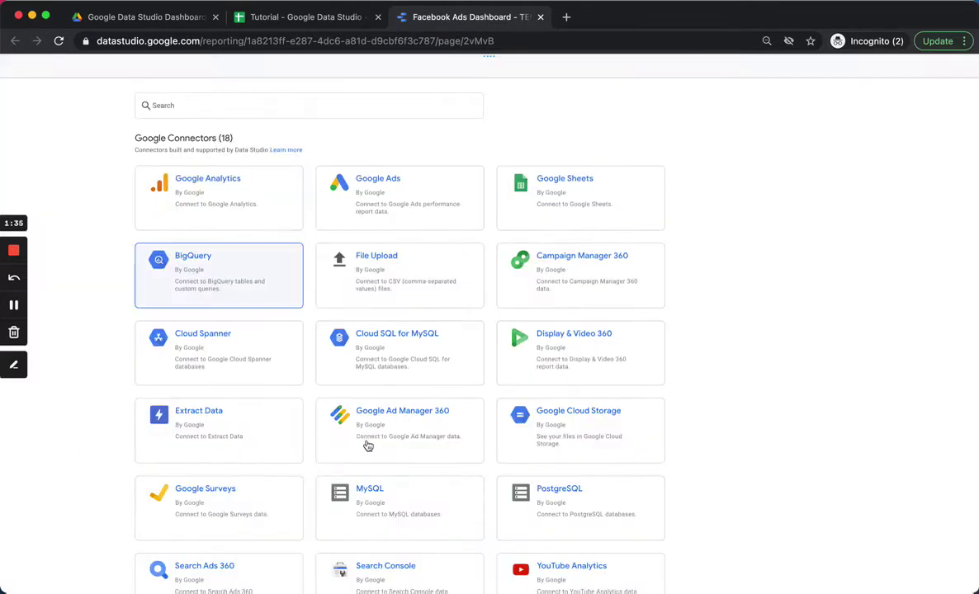
click(573, 198)
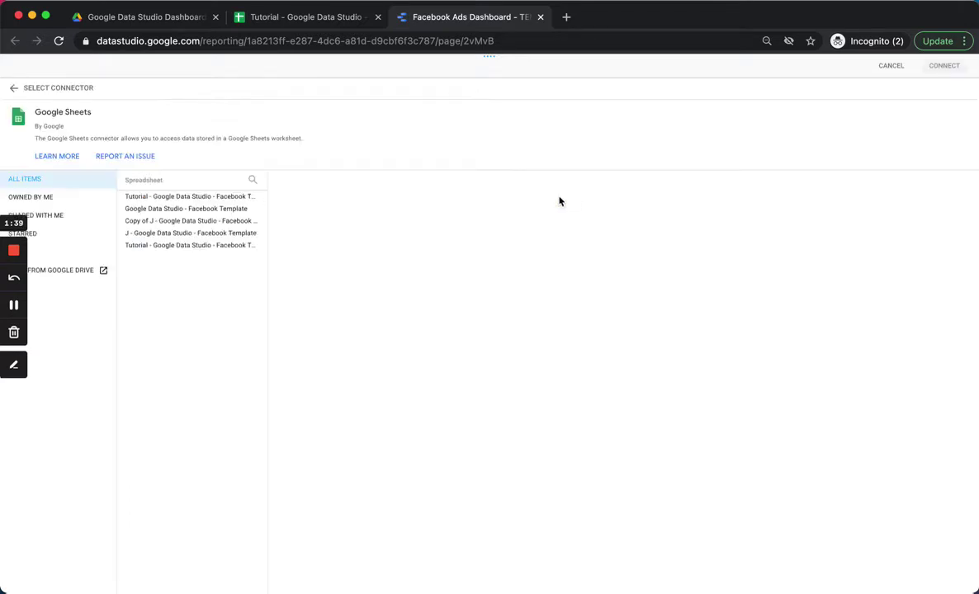
click(205, 197)
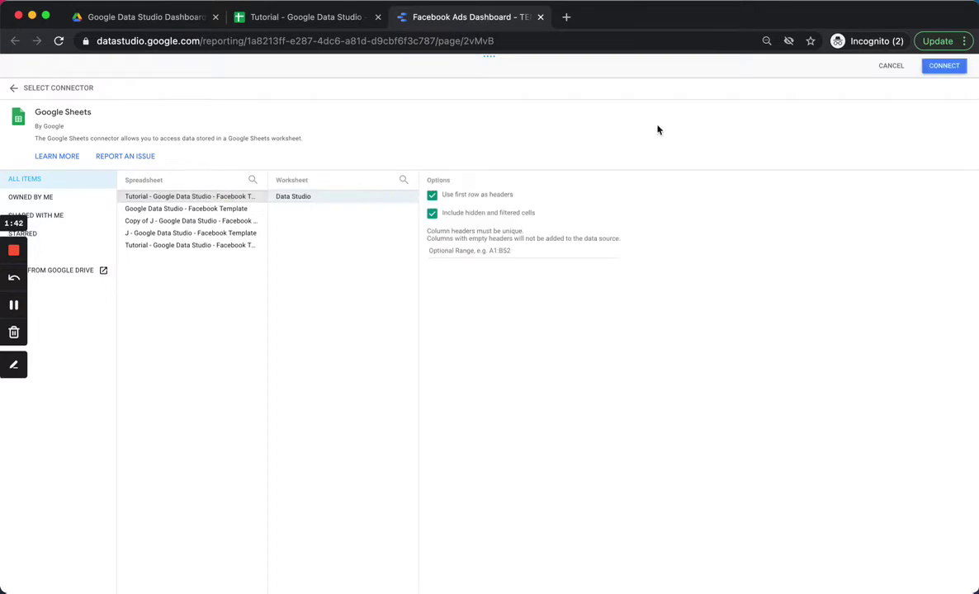
click(947, 66)
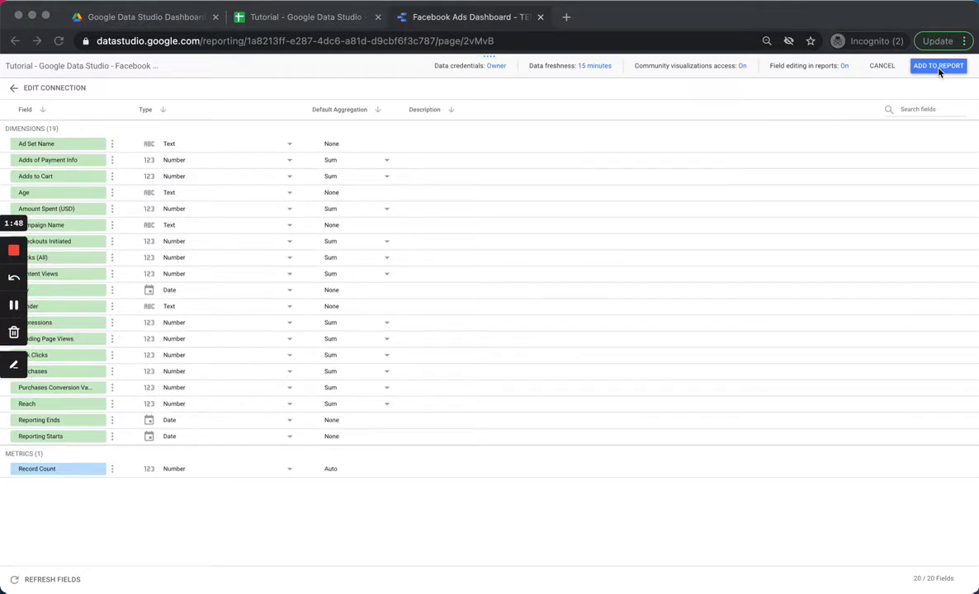
click(938, 67)
click(938, 69)
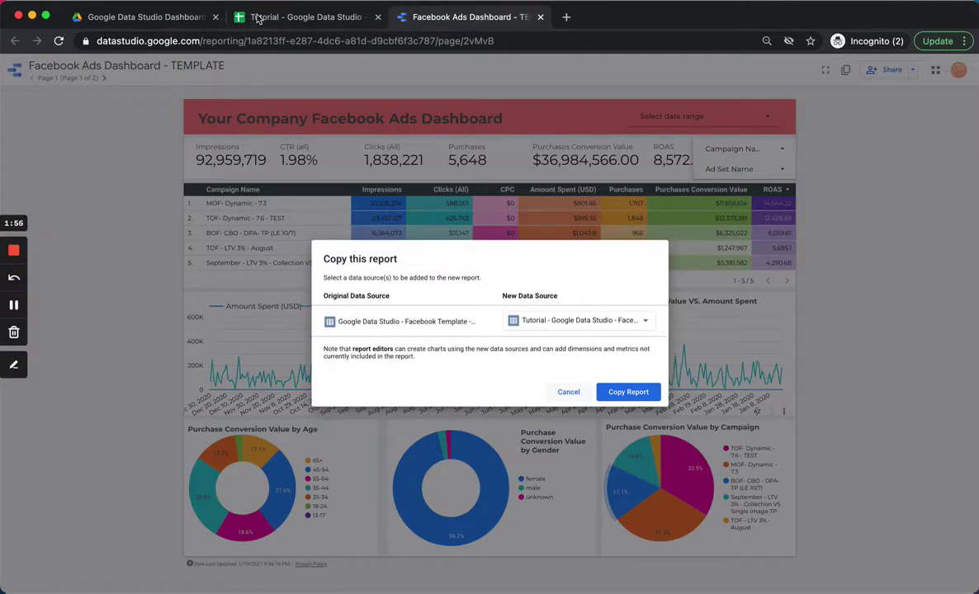
Step: Create the report copy with the new data source and close the original template report
click(623, 393)
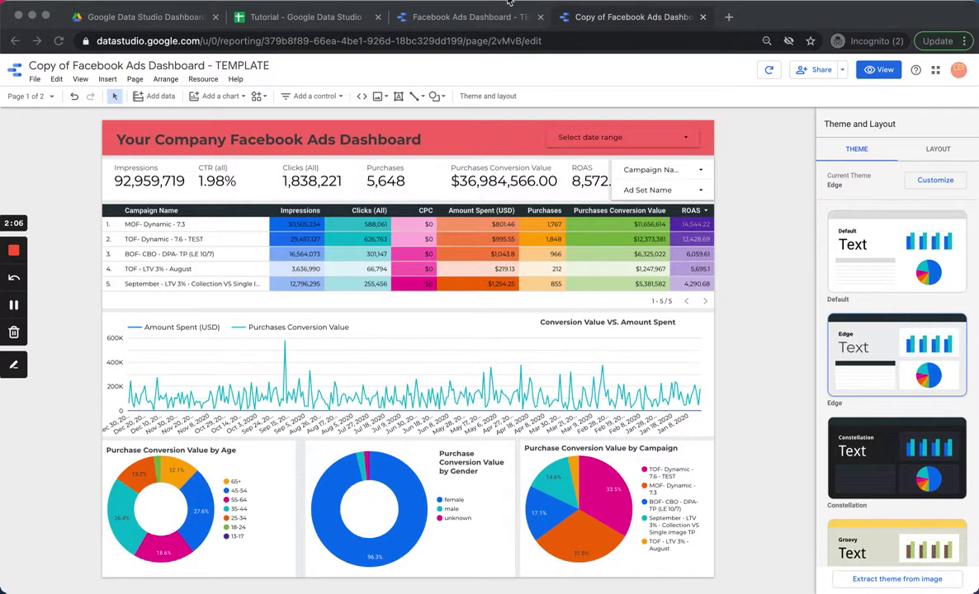
click(478, 18)
key(Escape)
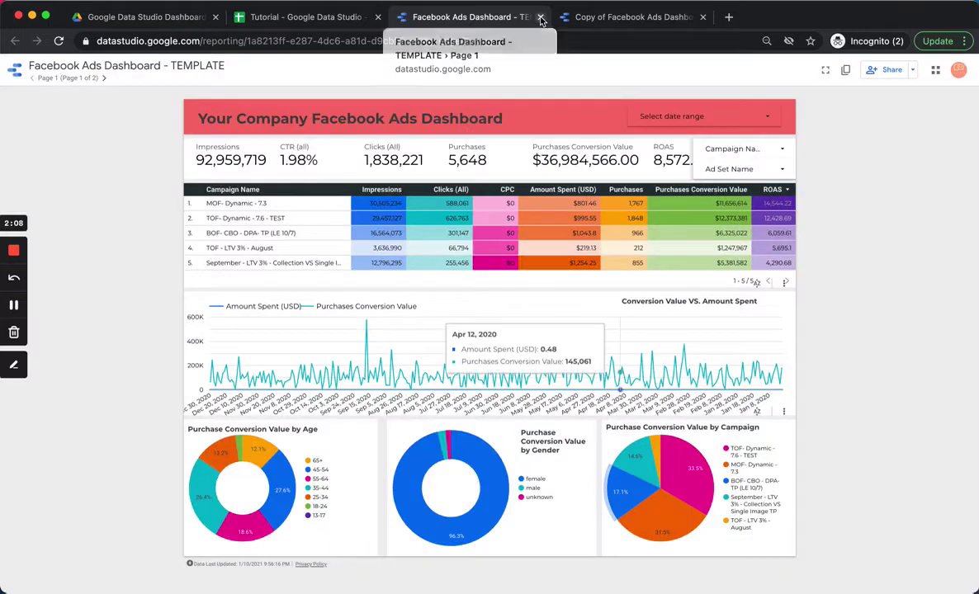
click(540, 17)
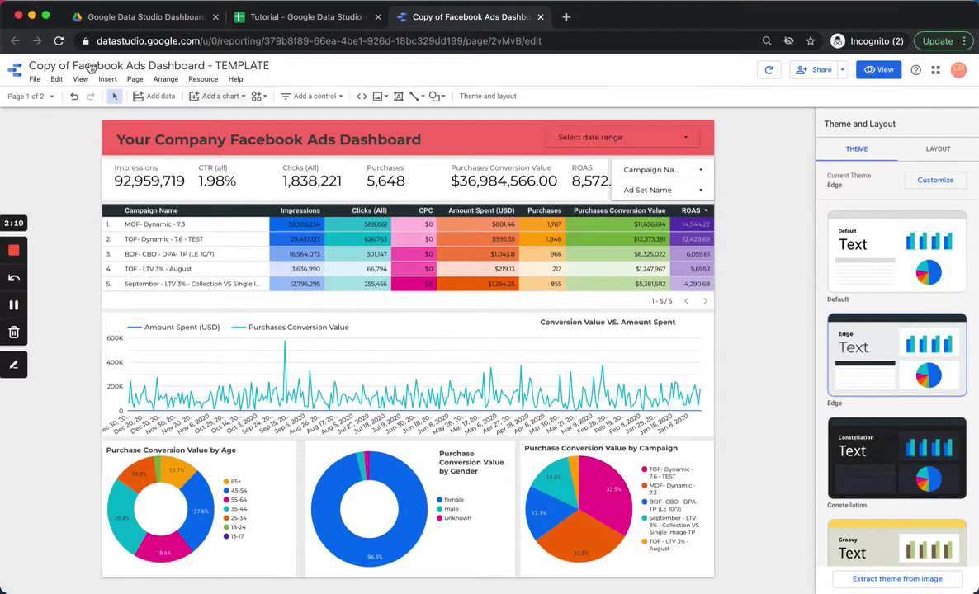
Step: Rename the copied report "Tutorial - Facebook Ads Dashboard - TEMPLATE" and switch it to view mode
drag(73, 66, 18, 66)
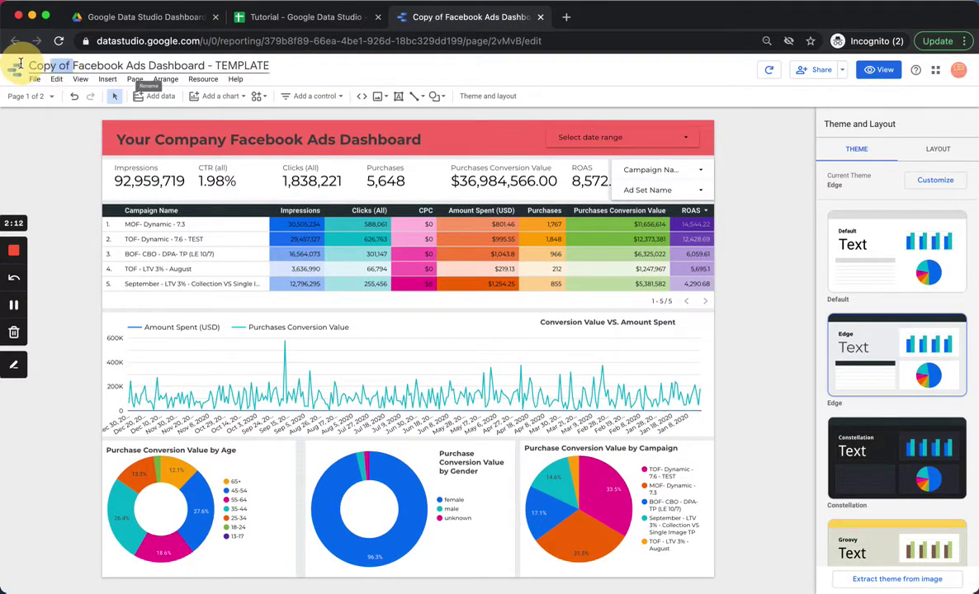
click(13, 305)
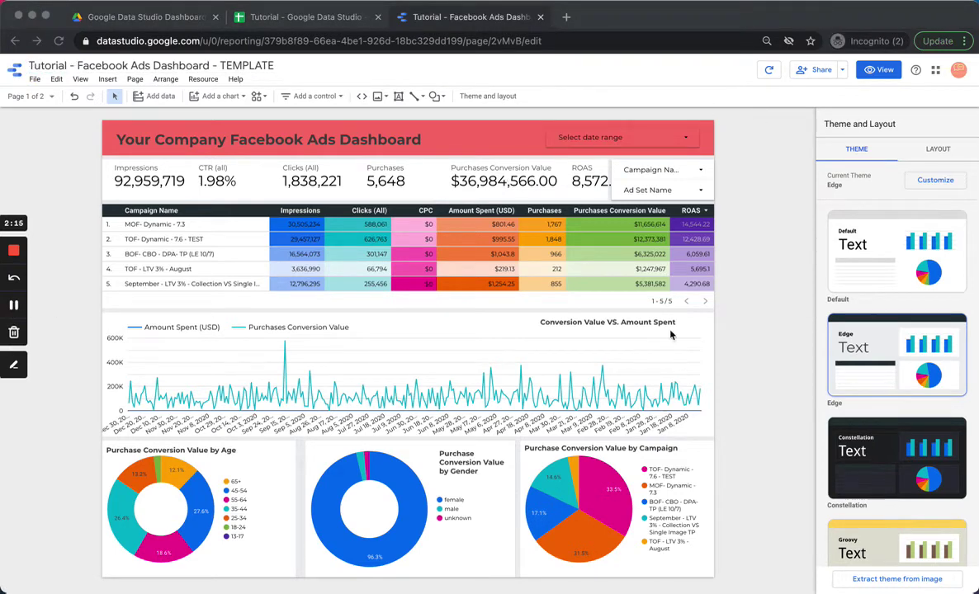
click(886, 70)
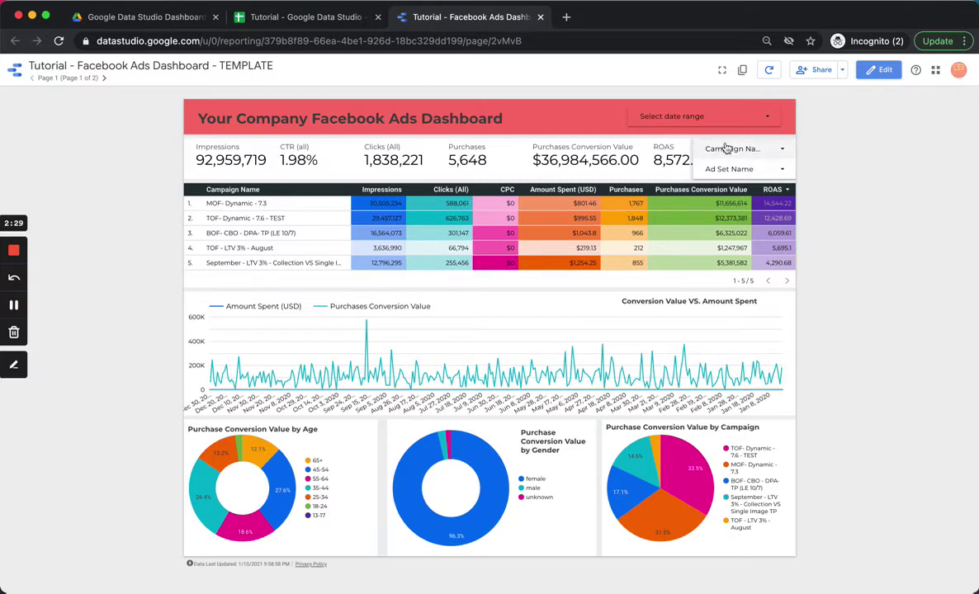
Step: Set the dashboard's date range to Nov 3, 2020 - Dec 10, 2020
click(741, 116)
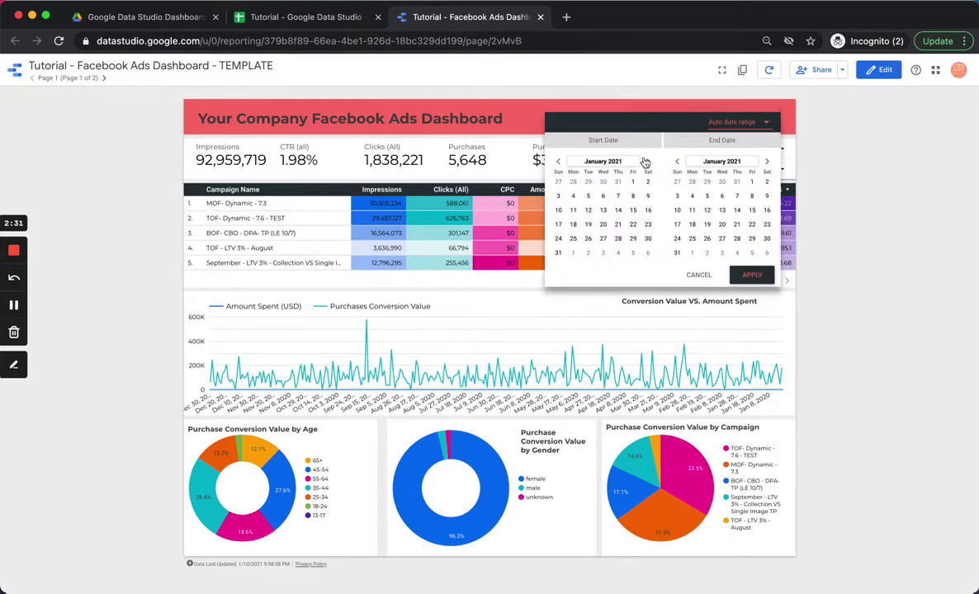
click(558, 161)
click(559, 162)
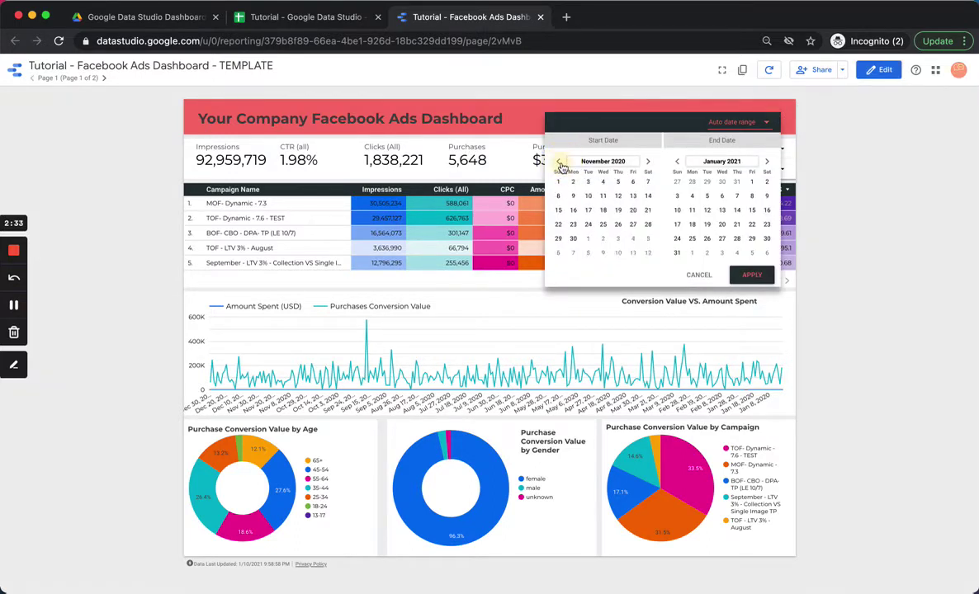
click(589, 182)
click(677, 161)
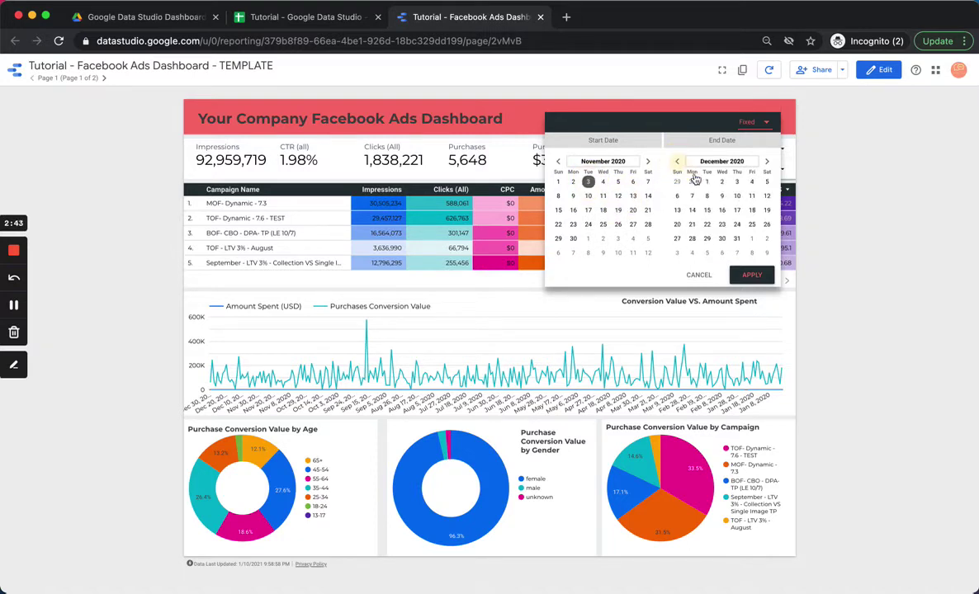
click(739, 199)
click(751, 274)
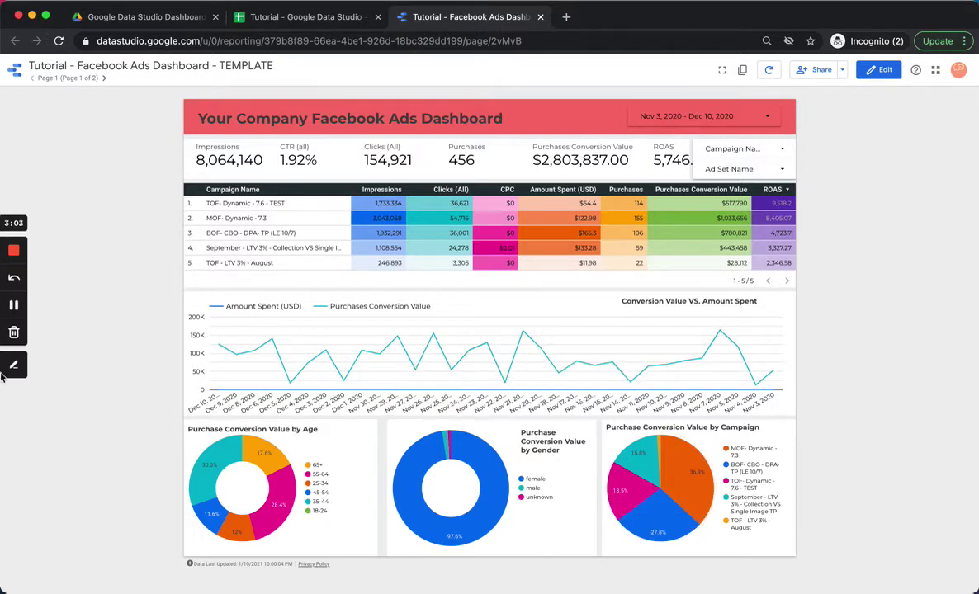
Step: Filter the dashboard by campaign name so that only "BOF- CBO - DPA- TP (LE 10/7)" stays selected
click(746, 150)
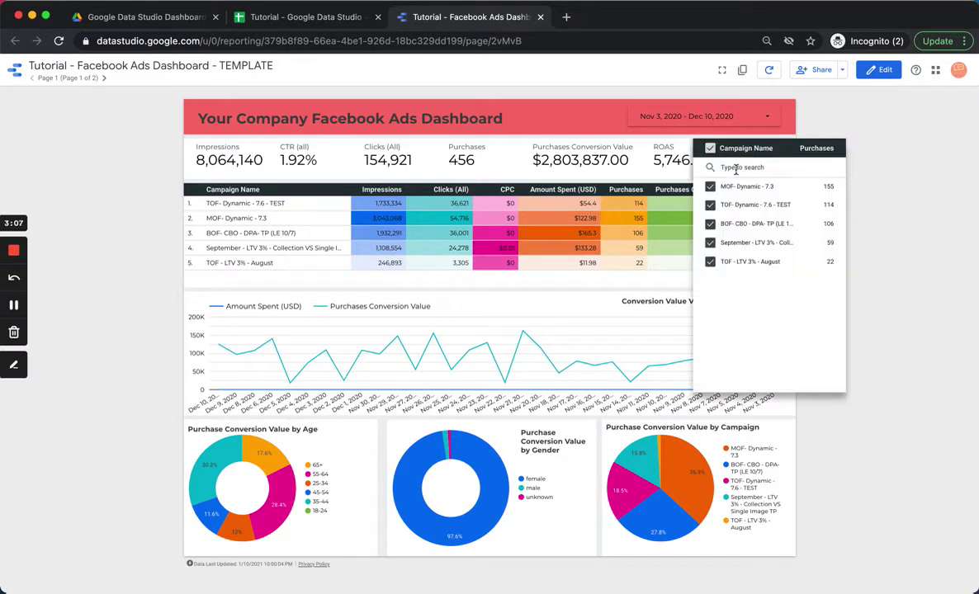
click(710, 206)
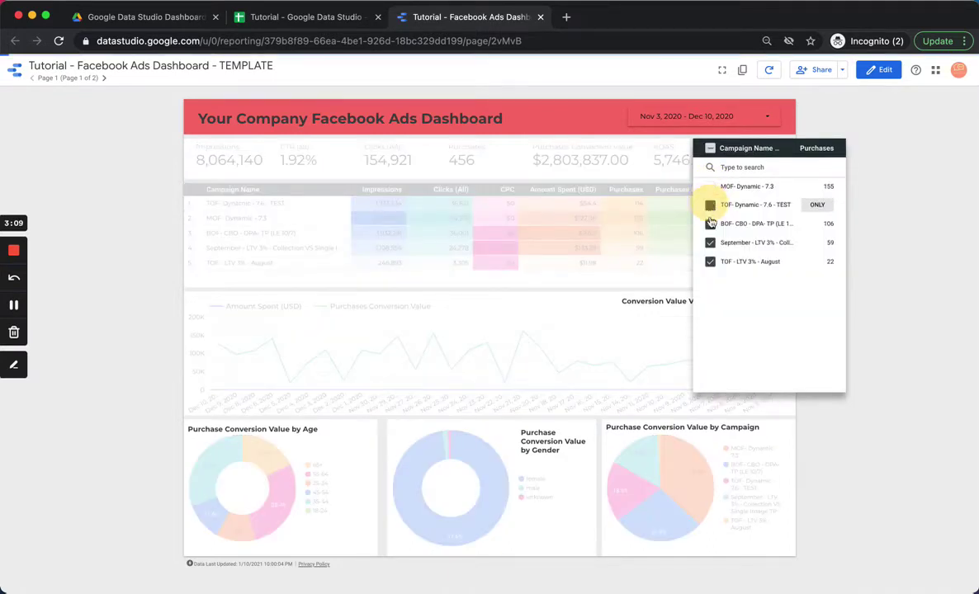
click(710, 243)
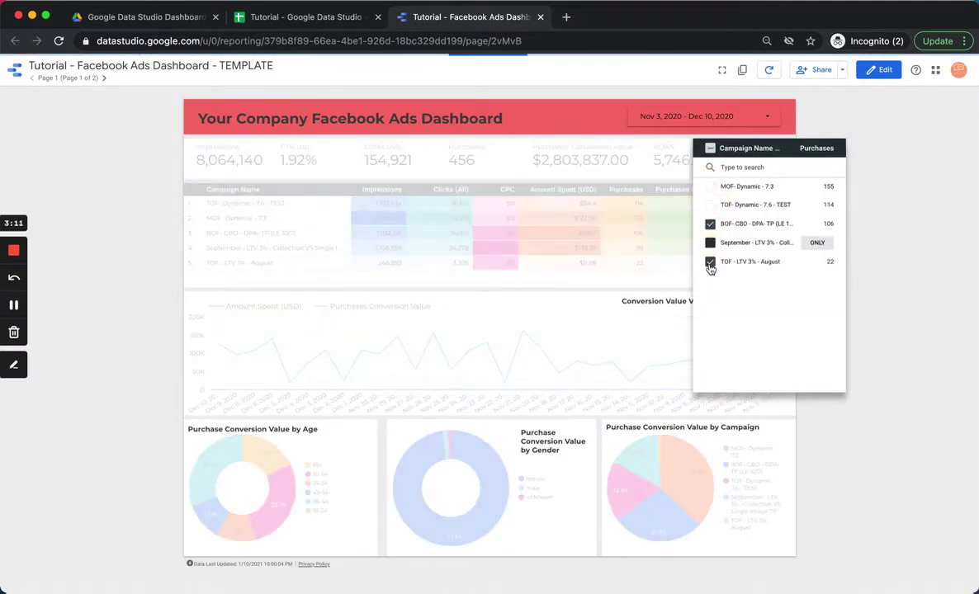
click(709, 262)
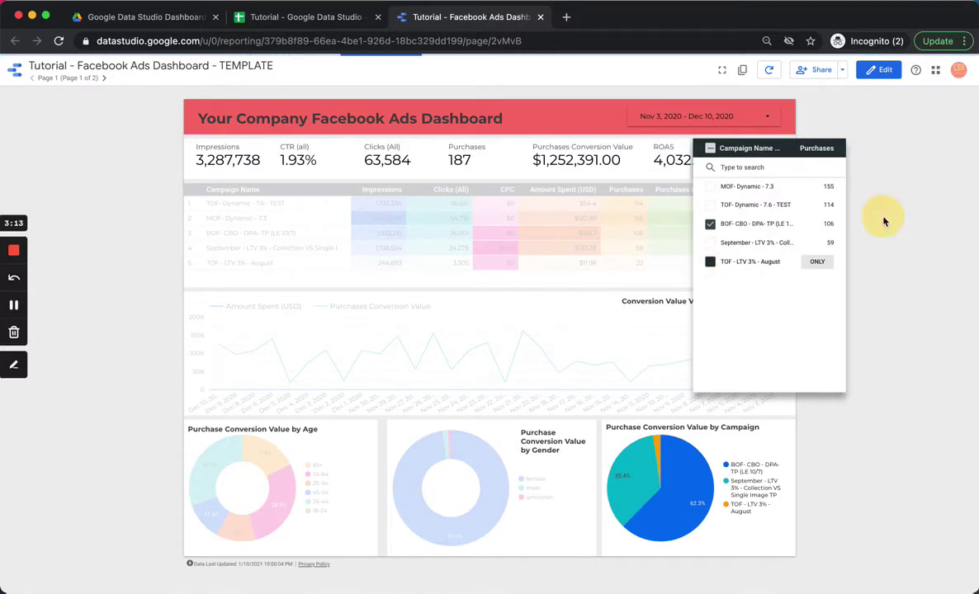
click(884, 221)
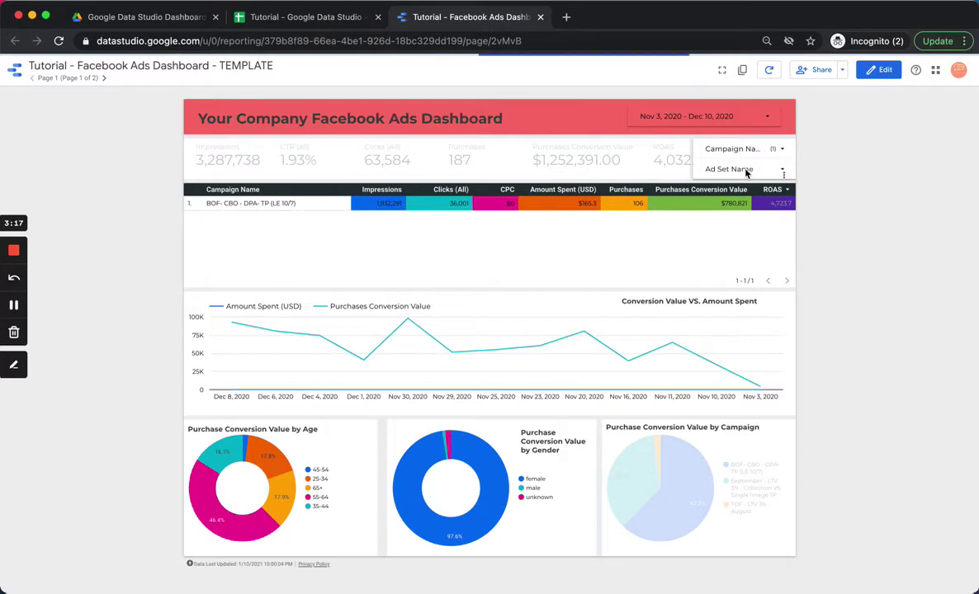
click(12, 306)
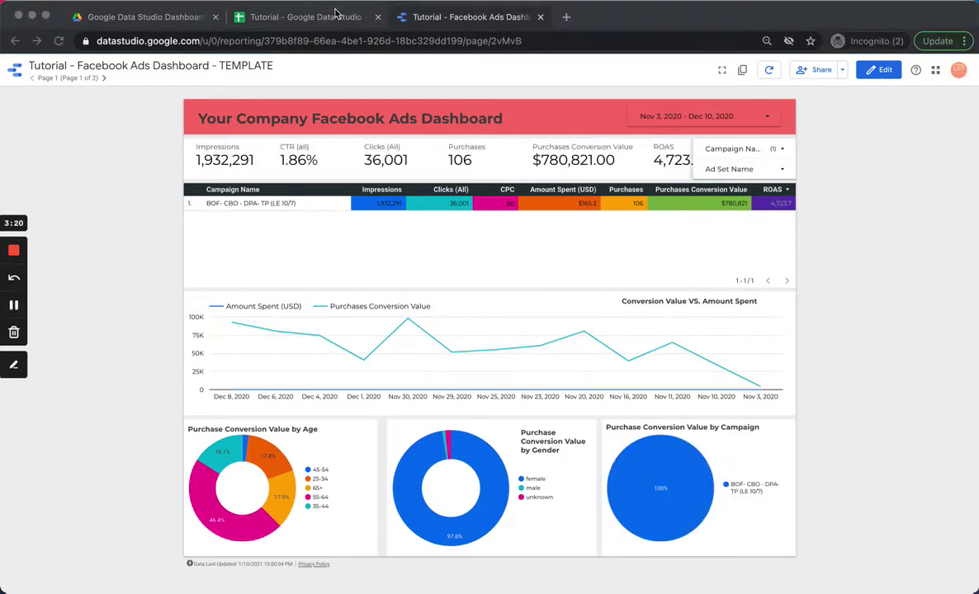
Step: In the Tutorial spreadsheet, delete all sample data below the header row on the Data Studio sheet
click(330, 18)
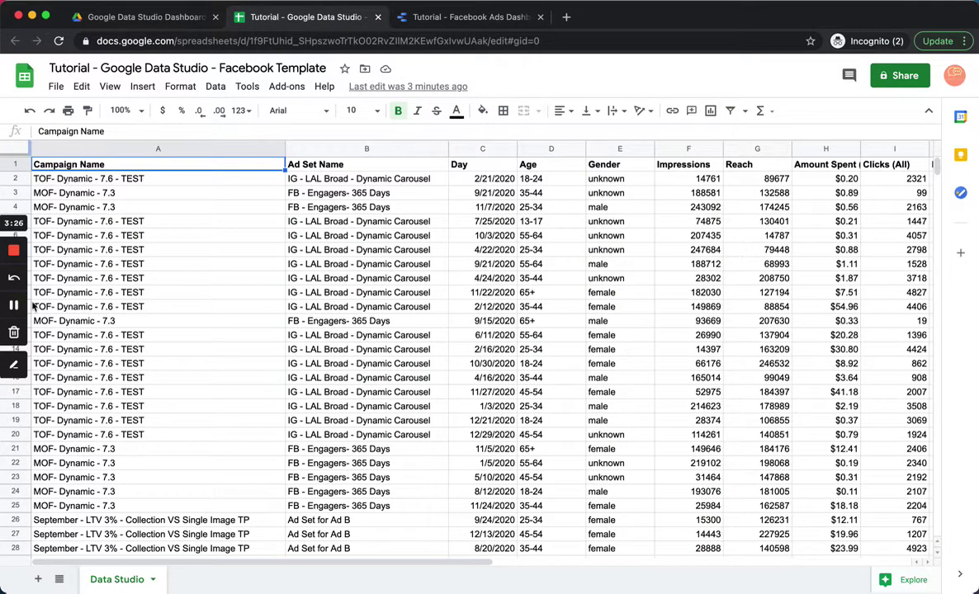
click(42, 176)
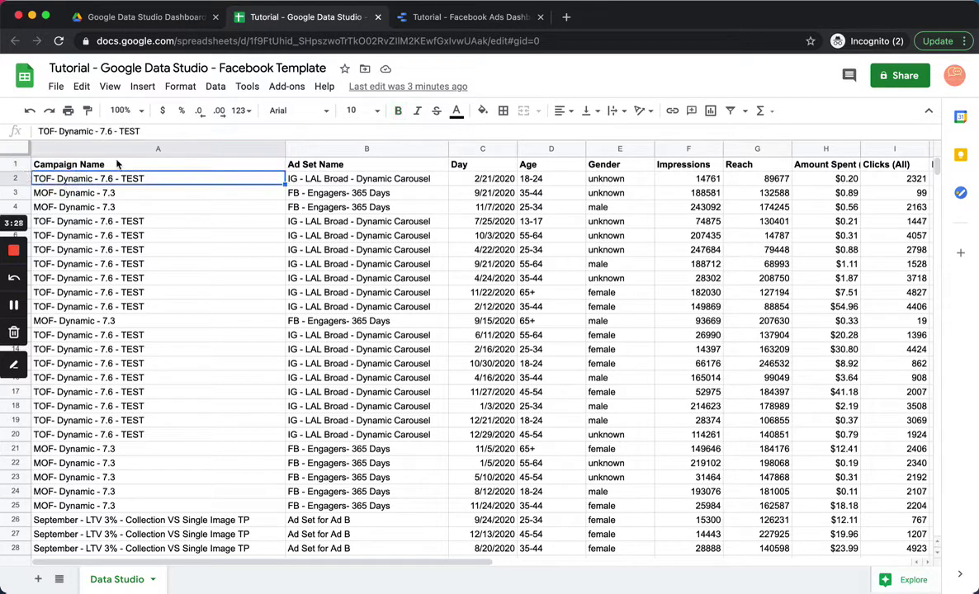
key(Right)
key(Left)
key(ctrl+shift+Right)
key(ctrl+shift+Down)
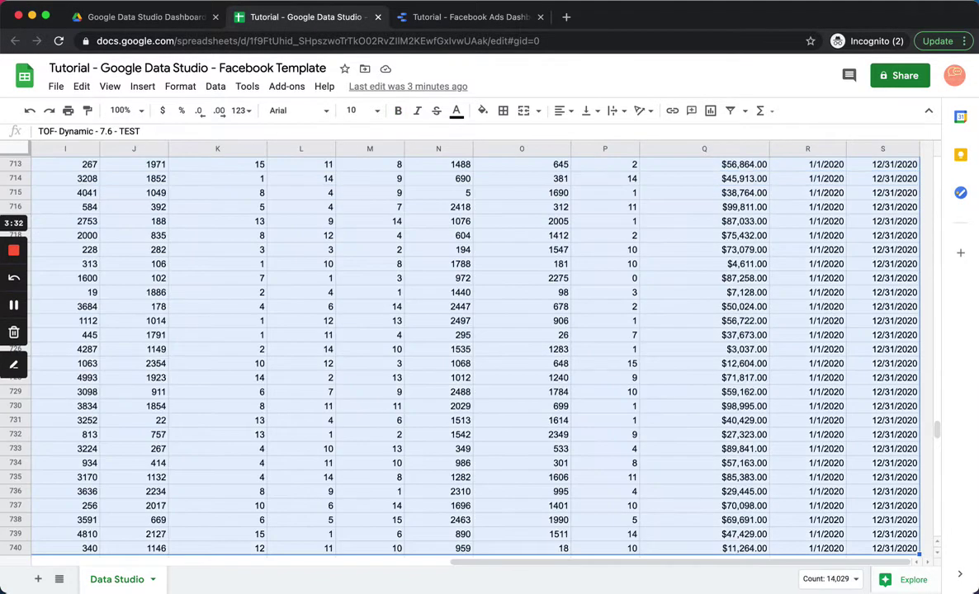
key(Delete)
click(103, 254)
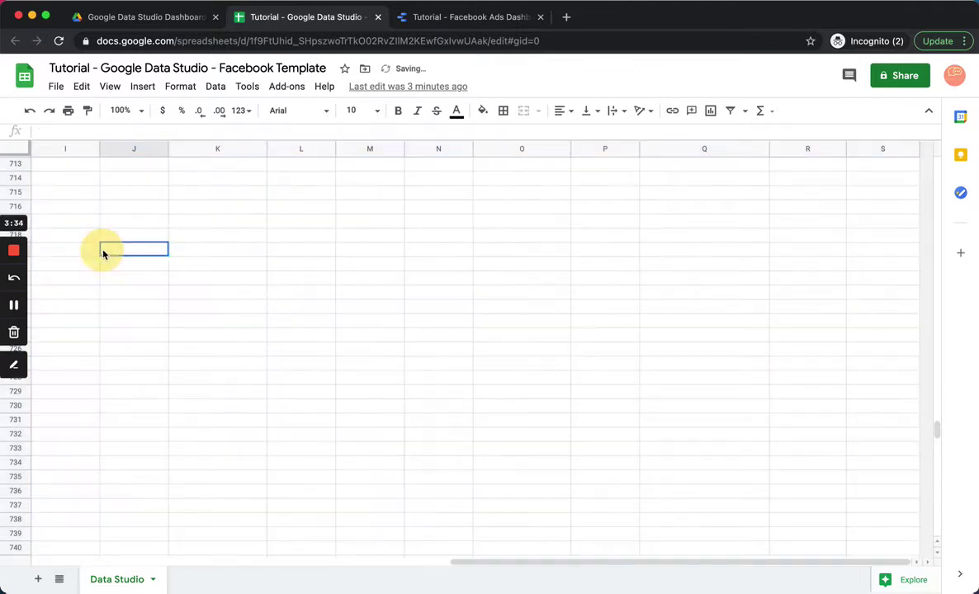
Step: Go back to the header row of the emptied sheet to check it and return to the dashboard report
key(ctrl+Up)
key(Left)
key(Down)
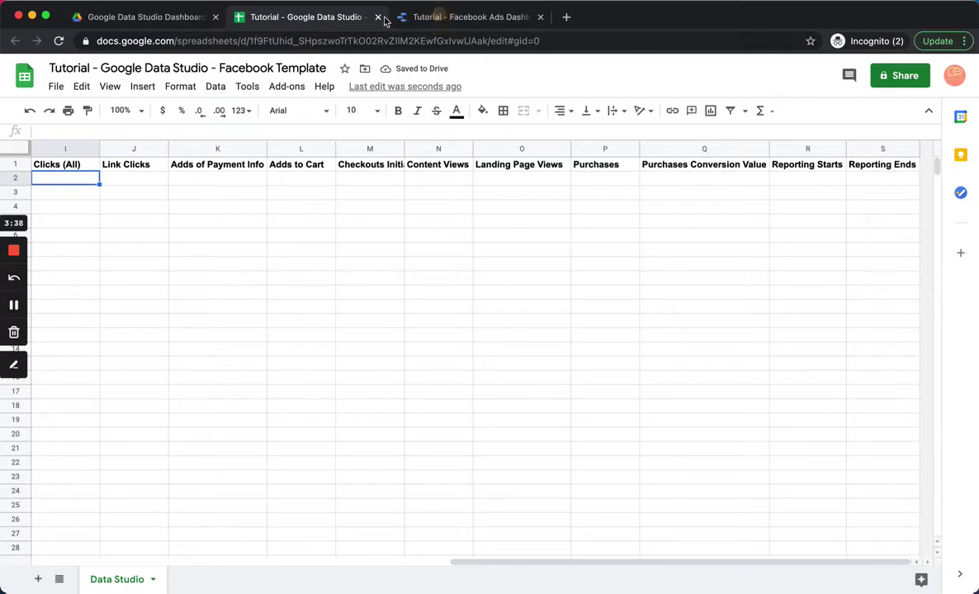
key(ctrl+Tab)
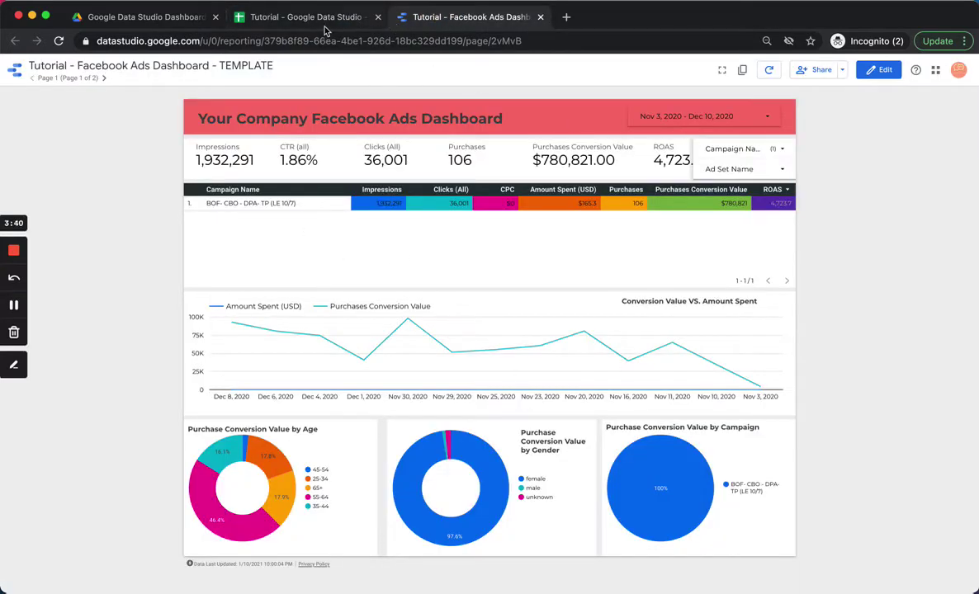
Step: In the Tutorial spreadsheet, upload the file Dashboard-Sep-1-2020-Sep-7-2020 (1).csv and import it by appending to the current sheet
click(279, 23)
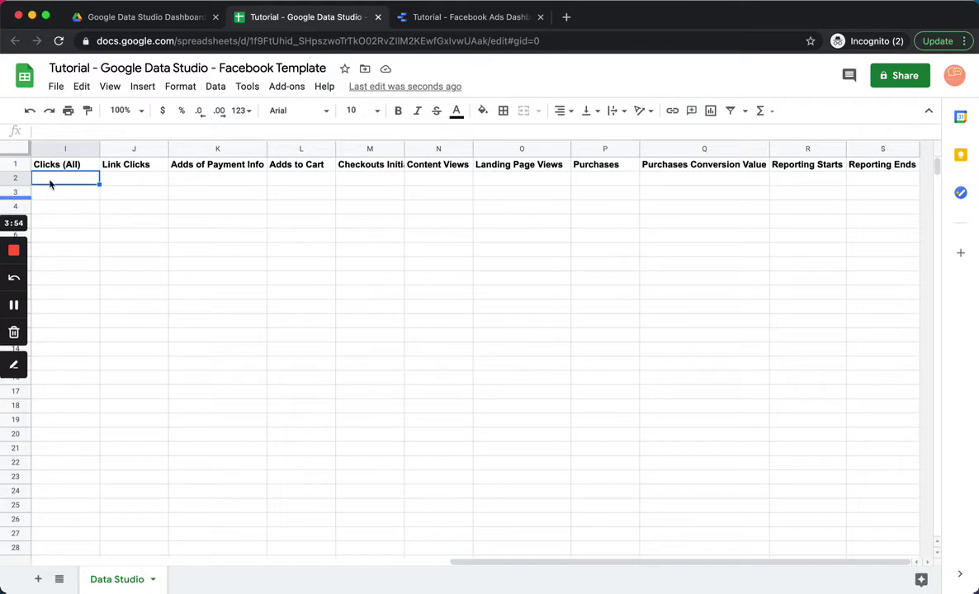
scroll(91, 203, left, 10)
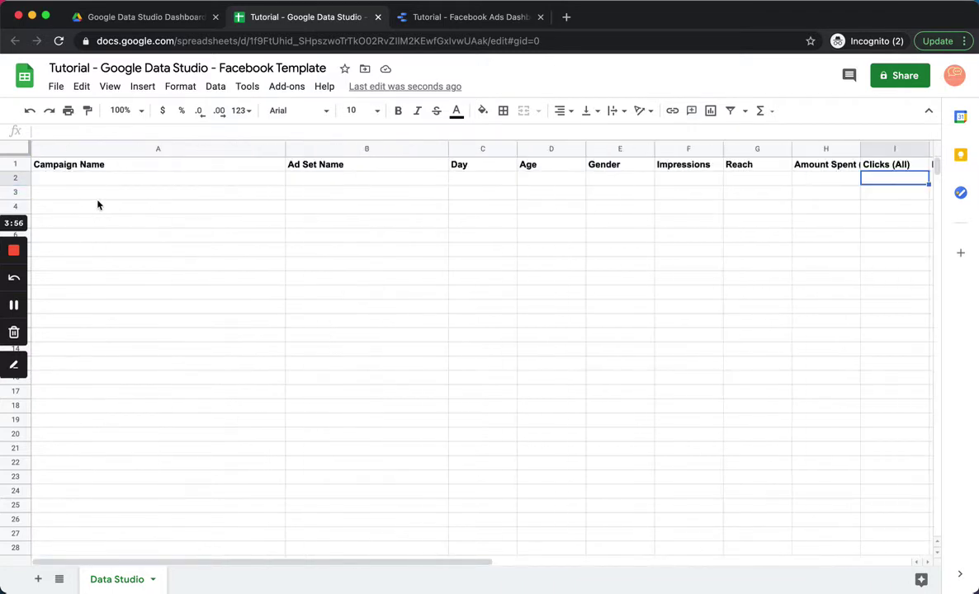
click(56, 85)
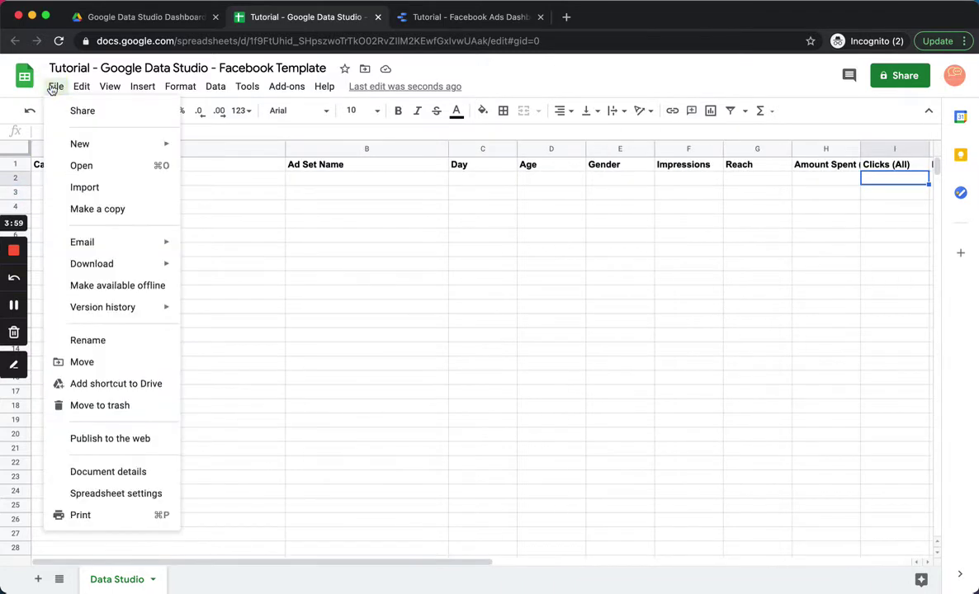
click(98, 189)
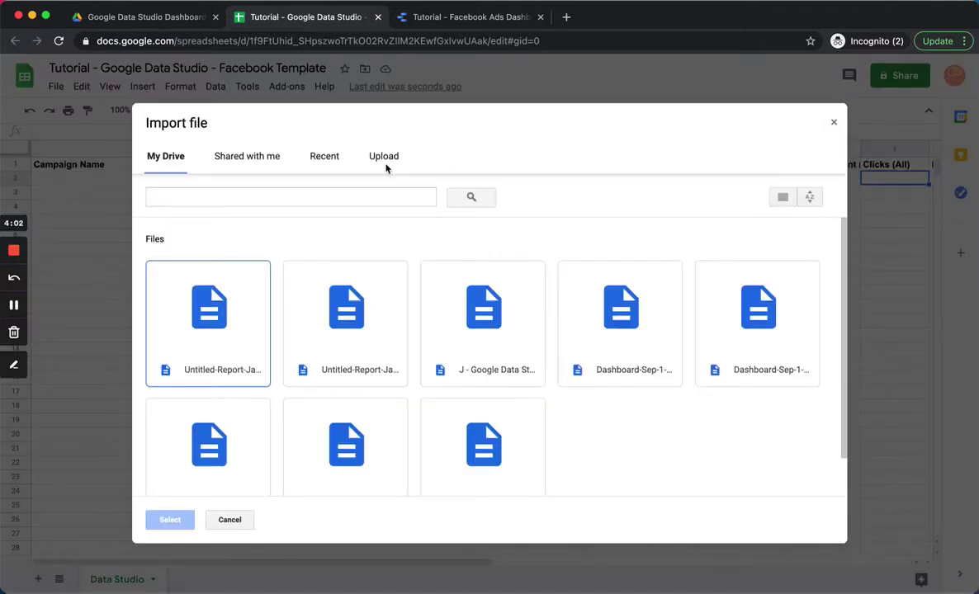
click(383, 157)
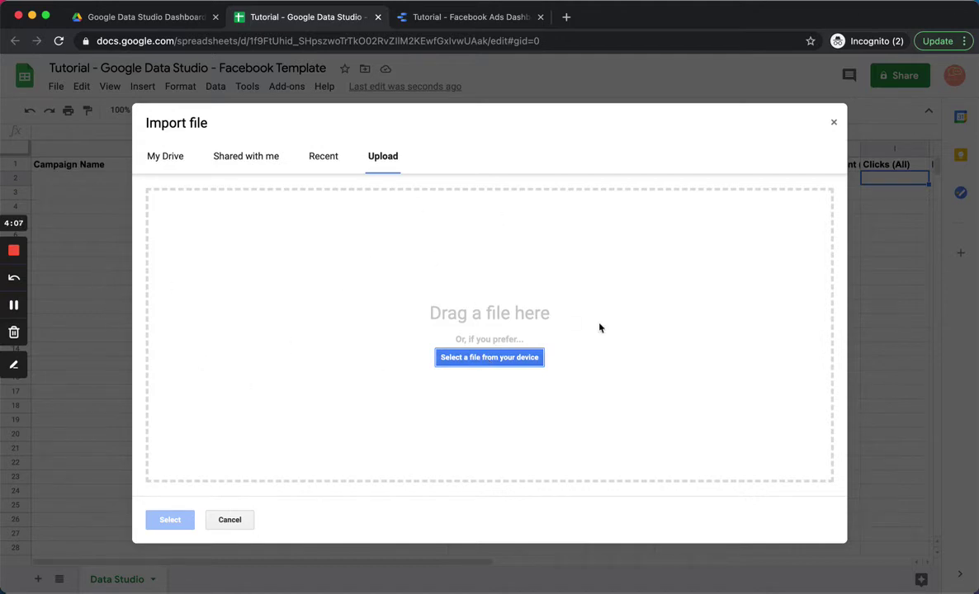
click(13, 305)
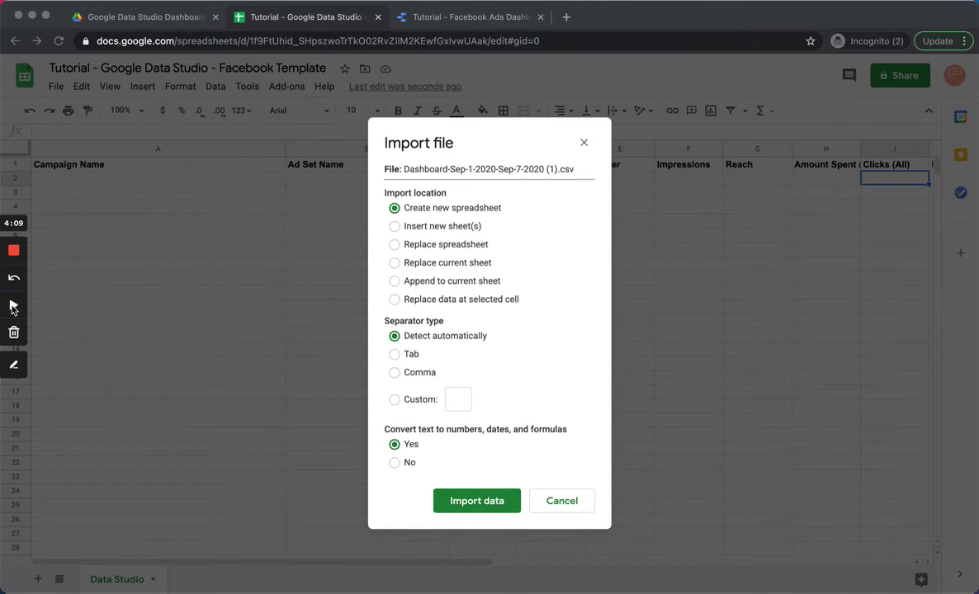
click(14, 305)
click(394, 282)
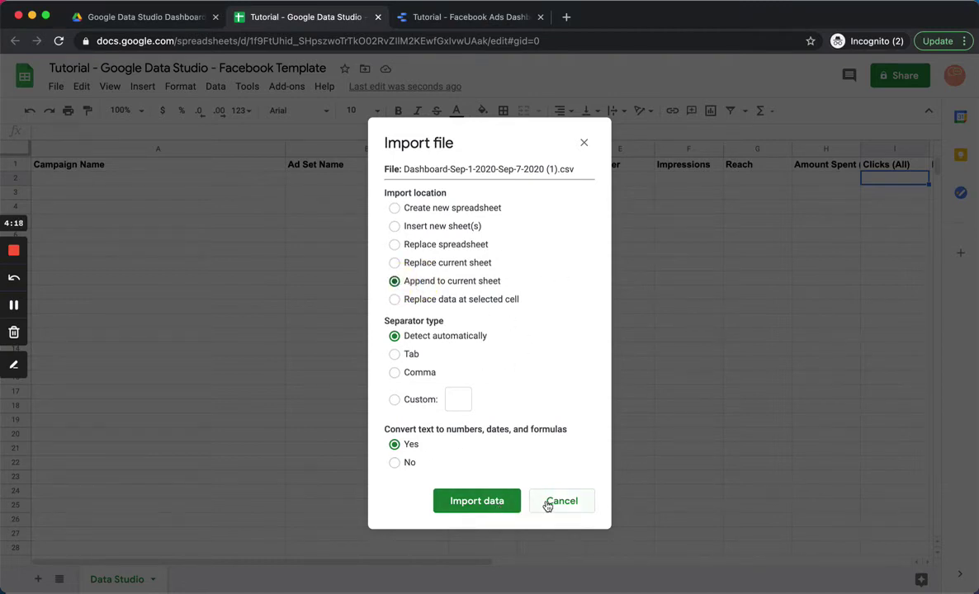
click(498, 502)
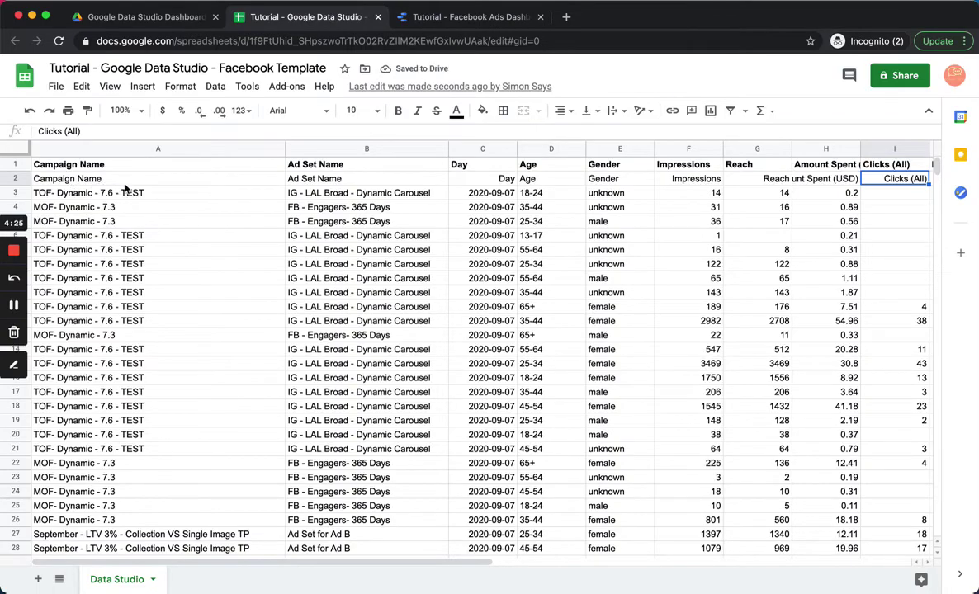
Step: Remove the duplicate header in row 2 of the Data Studio sheet using the duplicate-rows cleanup suggestion
click(18, 179)
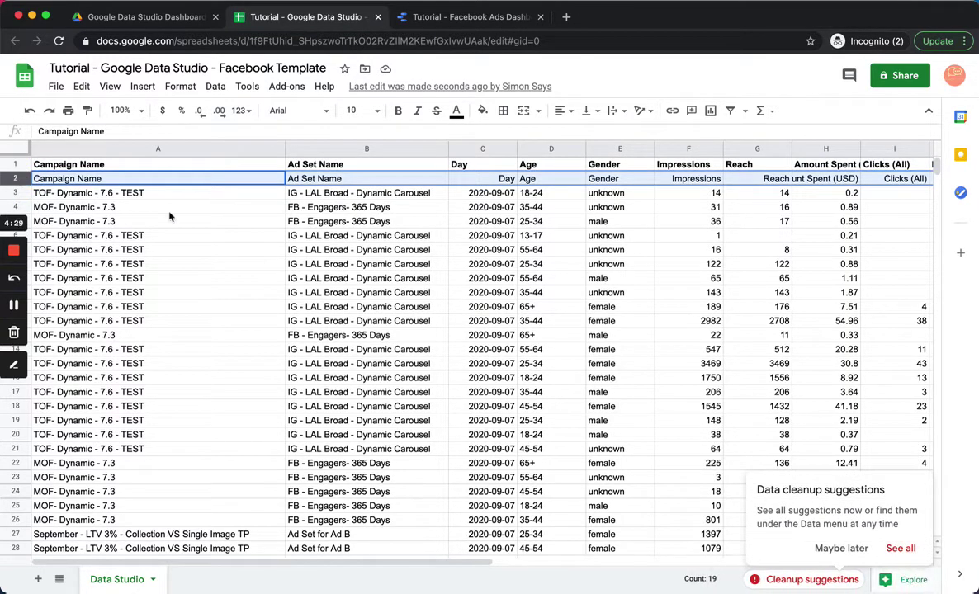
right_click(21, 180)
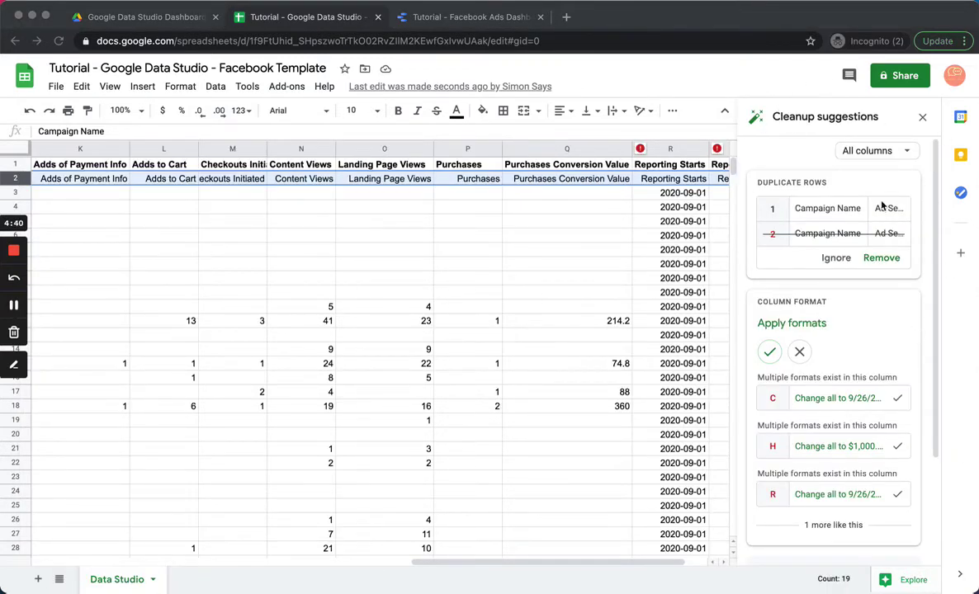
click(885, 260)
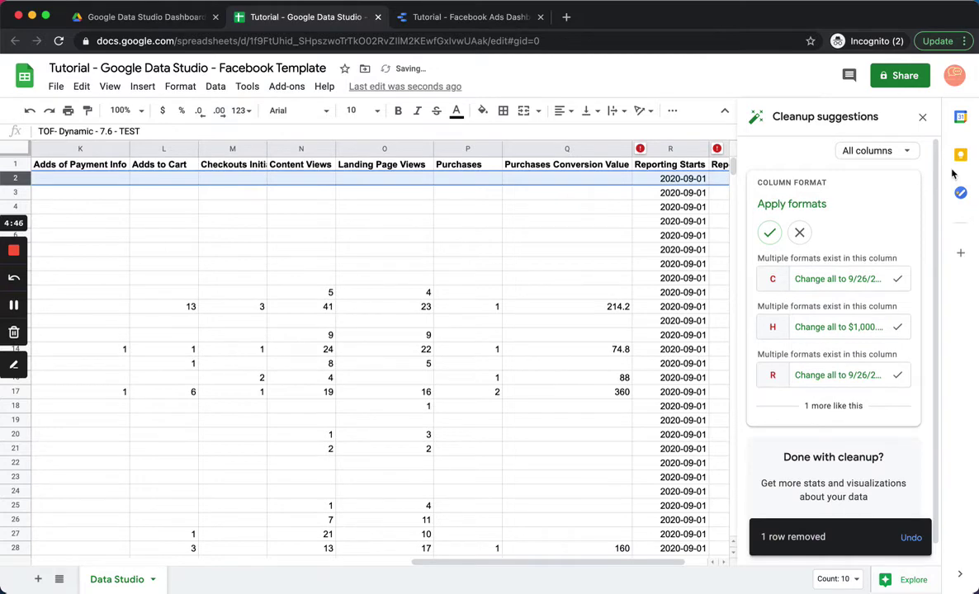
Step: Return to the Campaign Name column and check the first imported data rows directly below the header
click(347, 265)
click(134, 196)
key(Left)
key(Left)
key(Left)
key(Left)
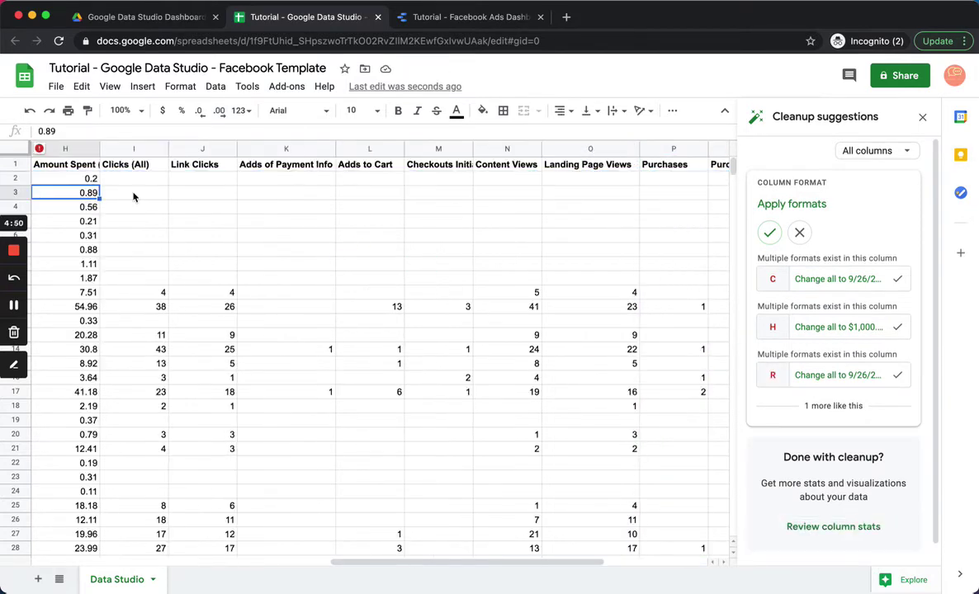
key(Left)
key(Left)
key(Left)
key(Left)
key(Left)
key(Left)
key(Left)
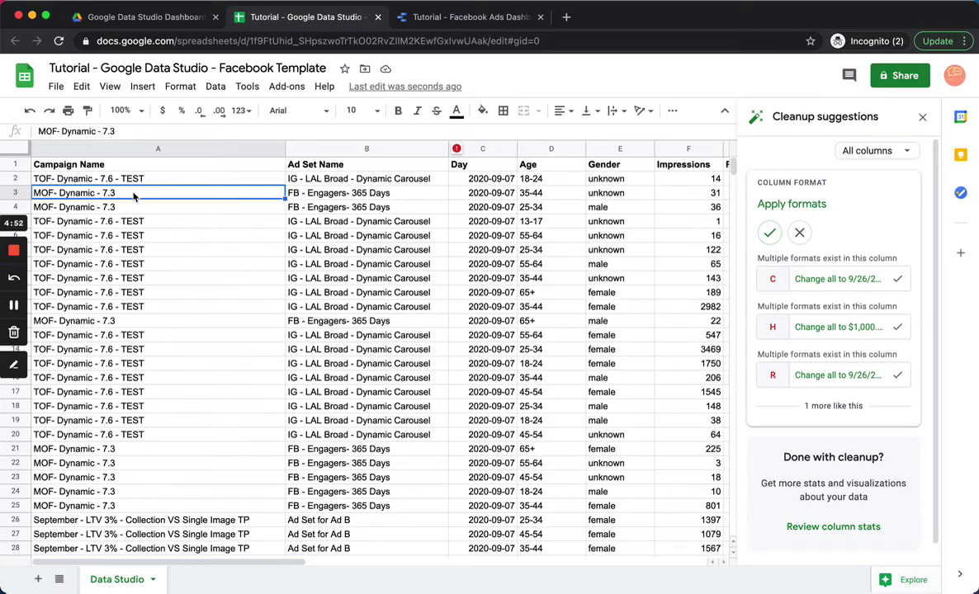
key(Up)
click(15, 178)
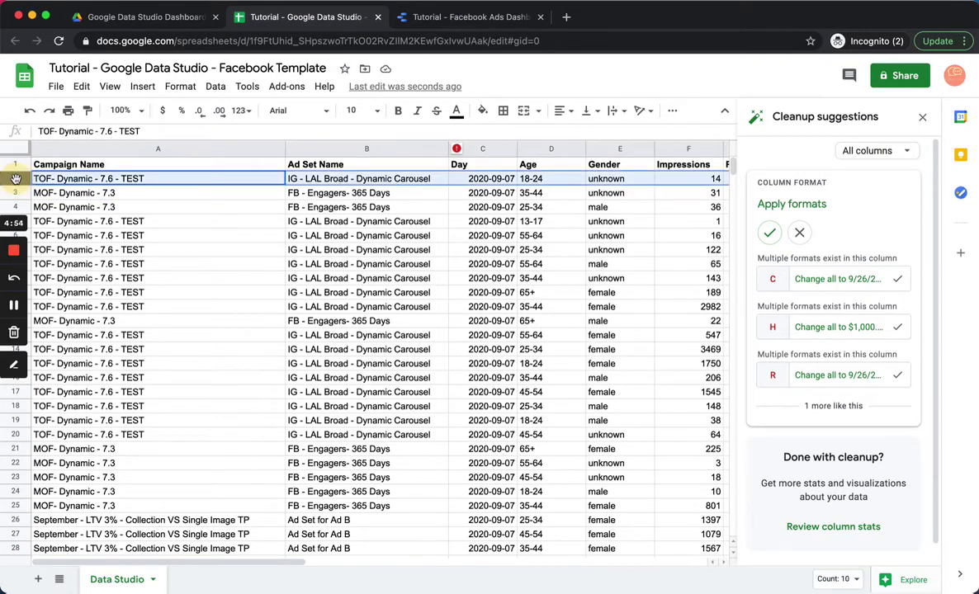
right_click(16, 180)
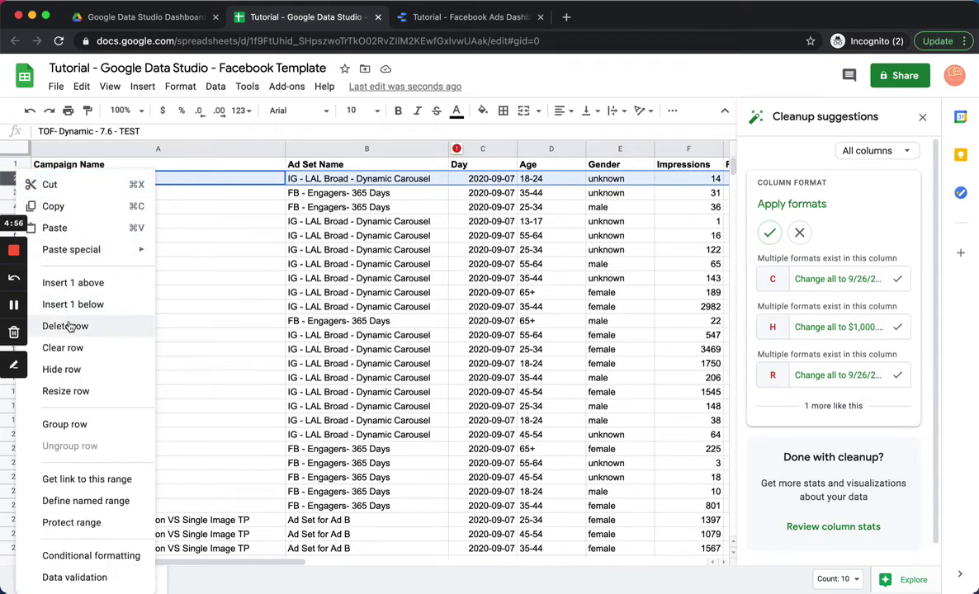
click(263, 224)
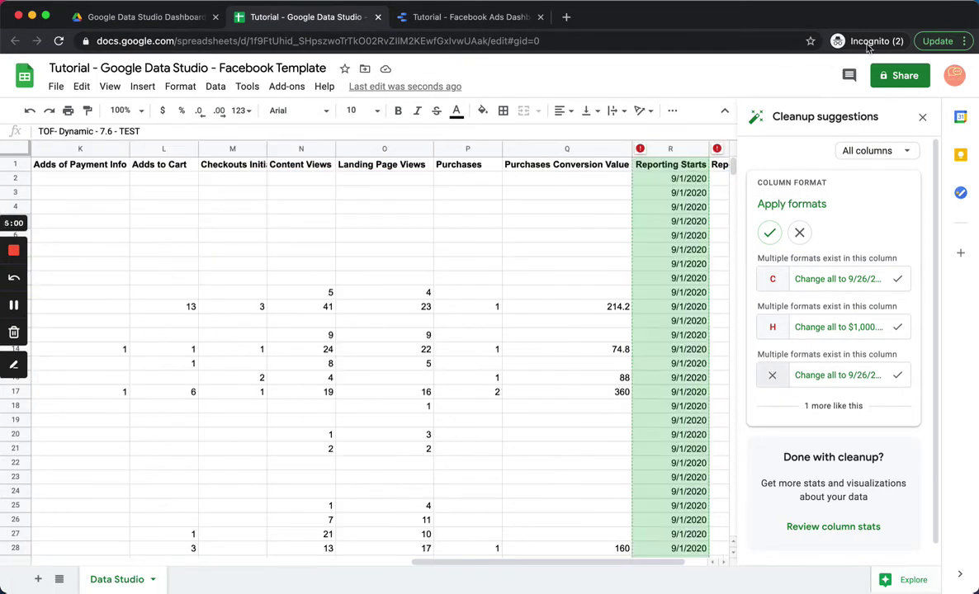
Step: Close the cleanup suggestions, switch to the Facebook Ads dashboard report and refresh its data
click(925, 122)
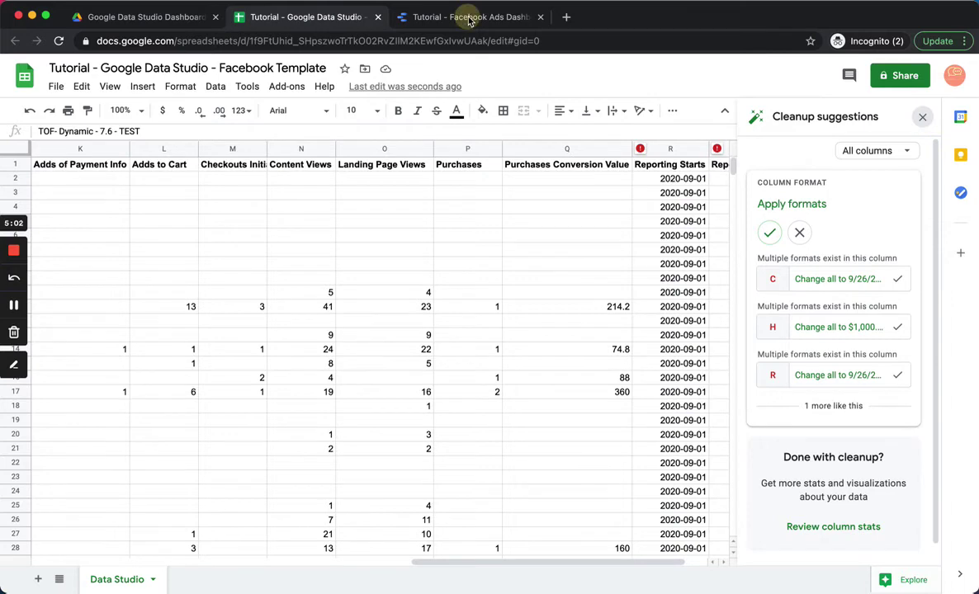
click(441, 18)
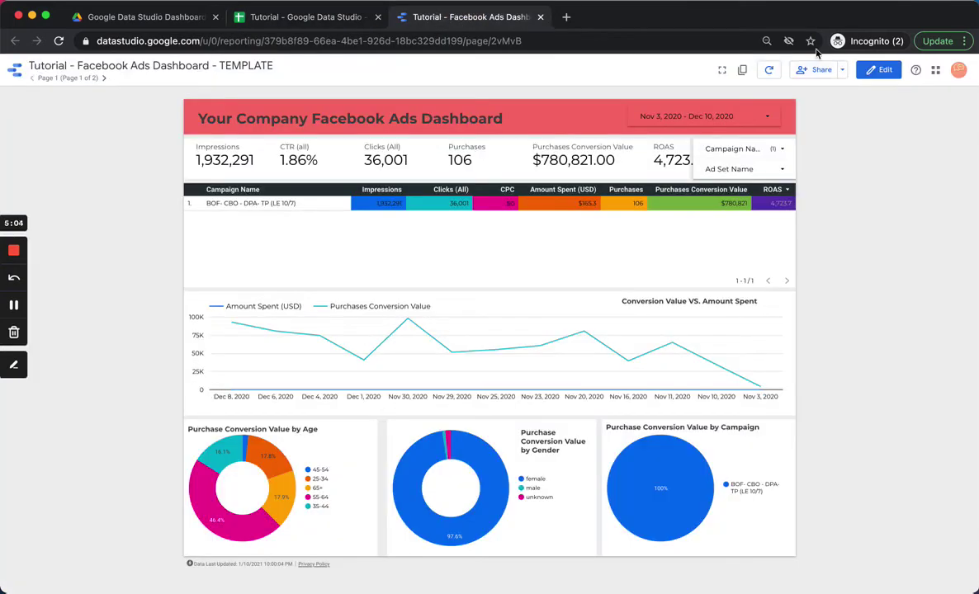
click(771, 71)
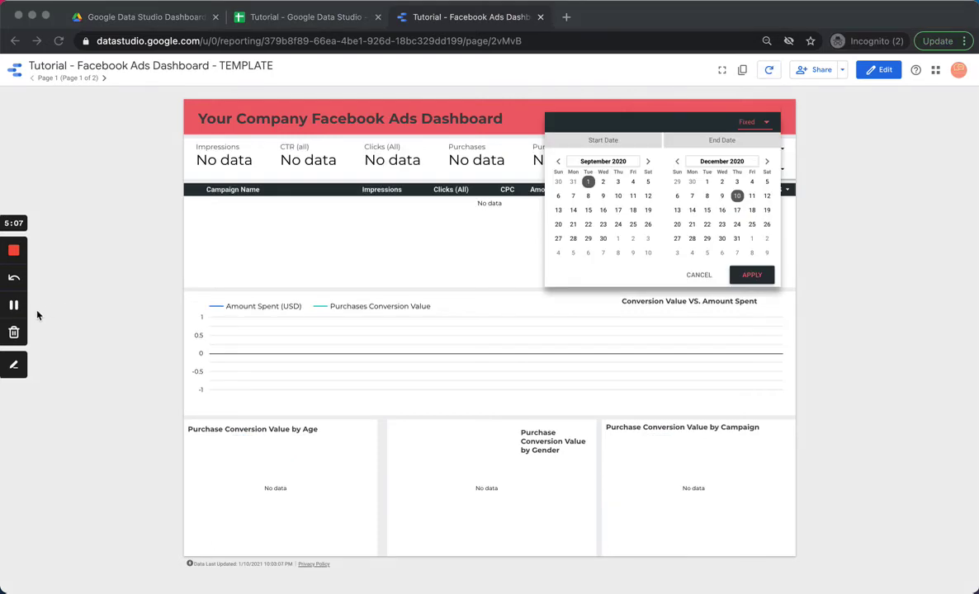
Step: Set the dashboard's date range to Sep 1, 2020 - Sep 7, 2020 and apply it
click(677, 162)
click(677, 163)
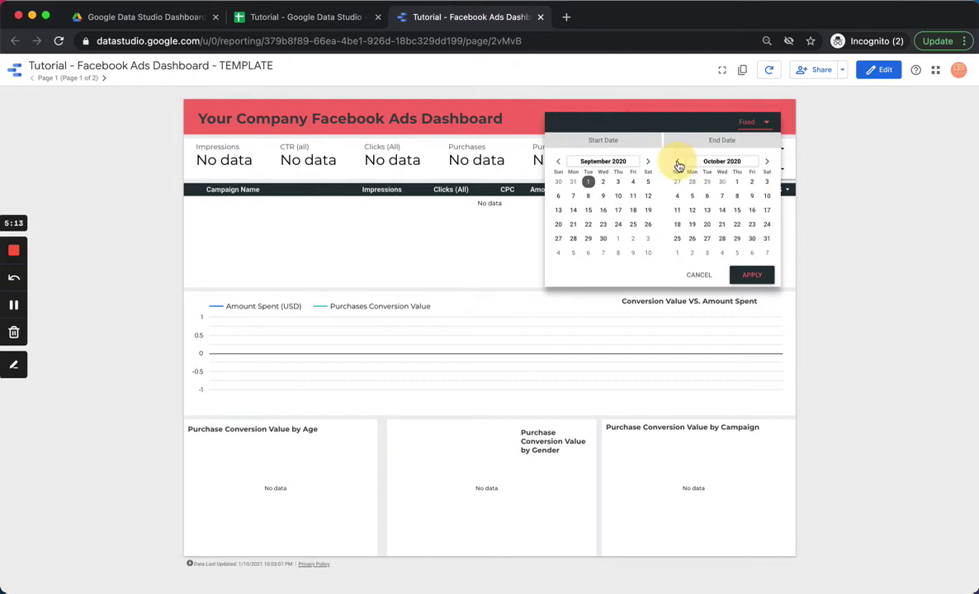
click(676, 162)
click(691, 195)
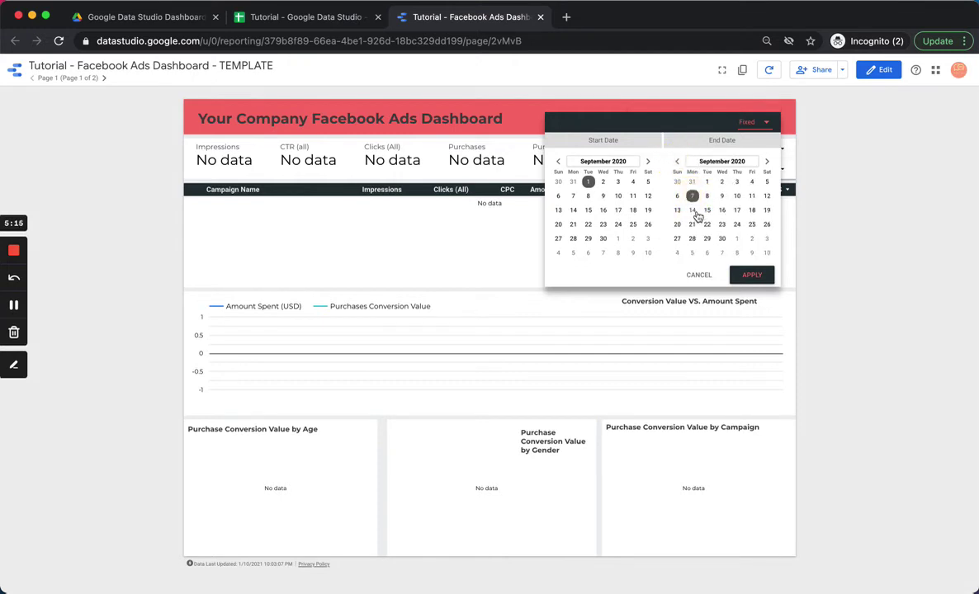
click(751, 275)
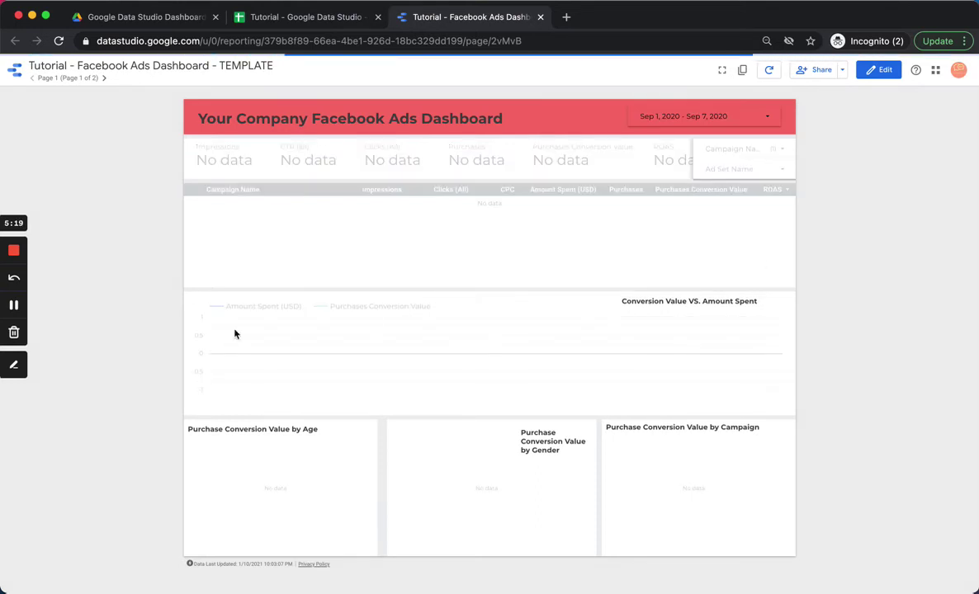
Step: Select all campaigns in the dashboard's Campaign Name filter and close the filter list
click(14, 304)
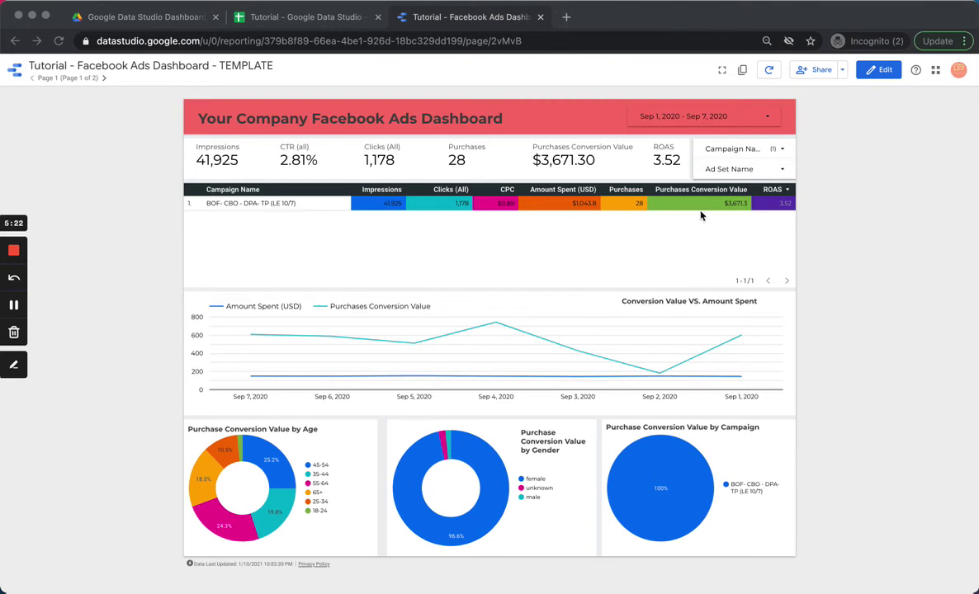
click(788, 151)
click(780, 149)
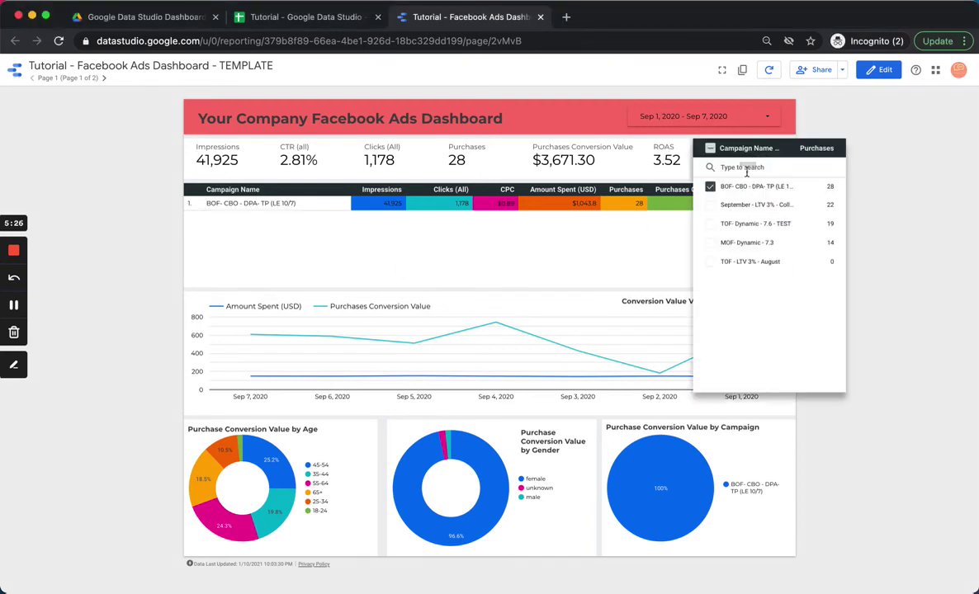
click(710, 149)
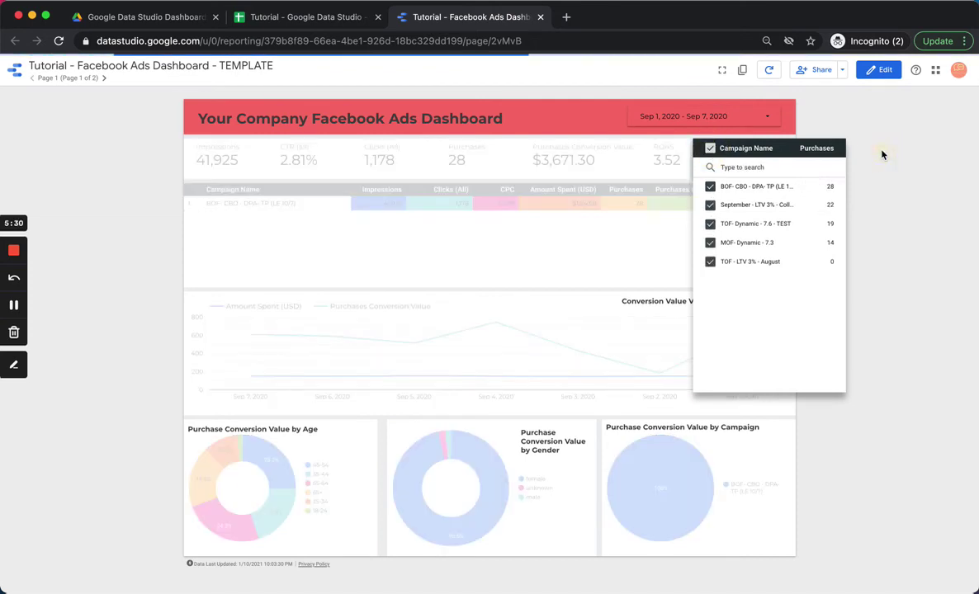
click(881, 154)
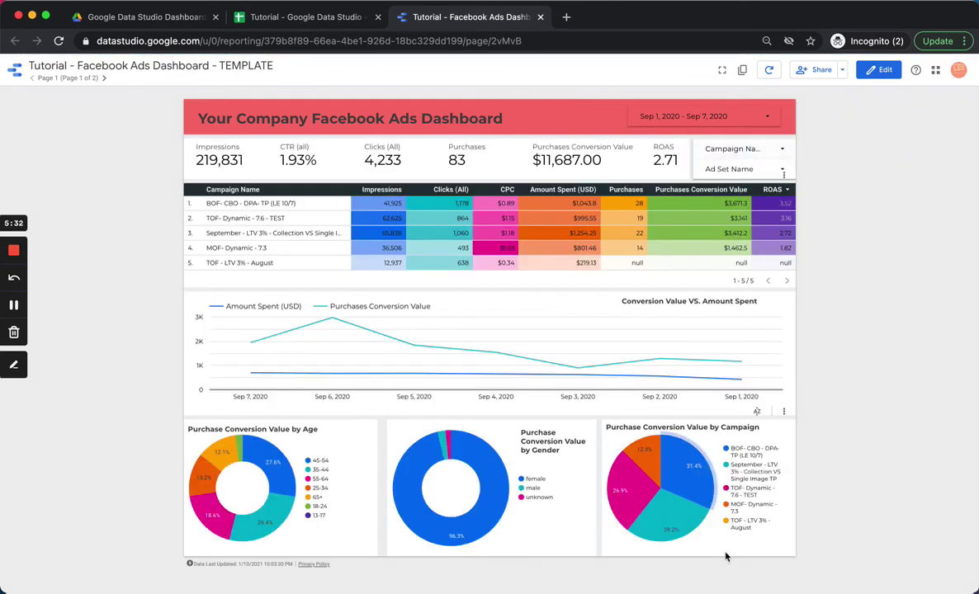